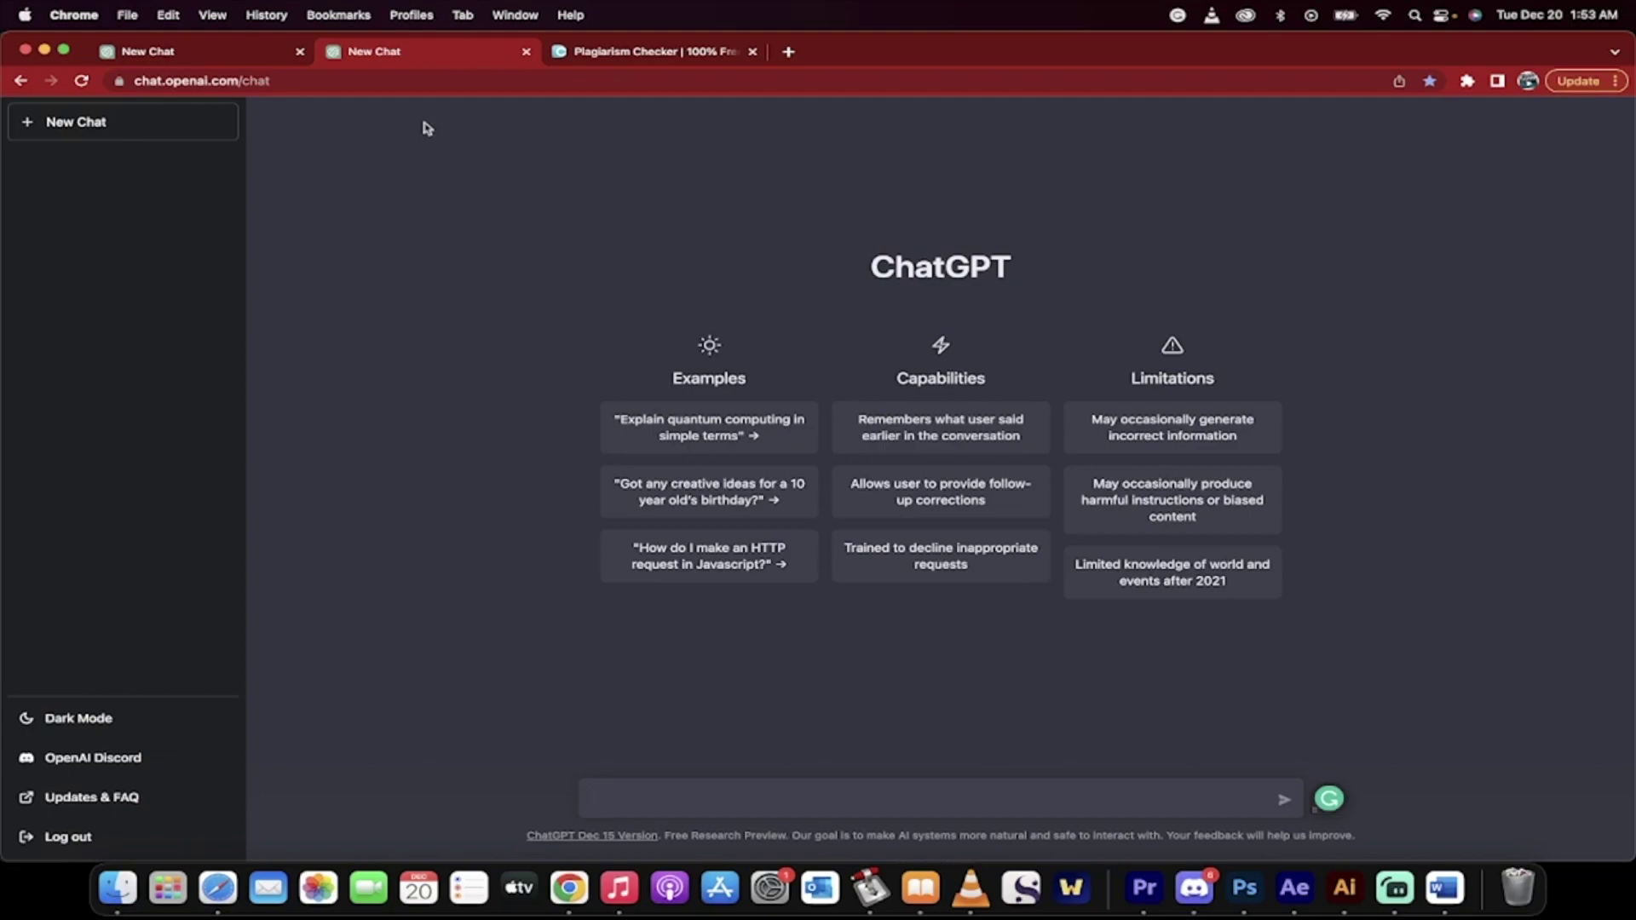
- Review the finished example chat on small-business SEO, from the brainstormed list through the keyword research blog post, and its plagiarism report
{"action": "left_click", "coordinate": [165, 58]}
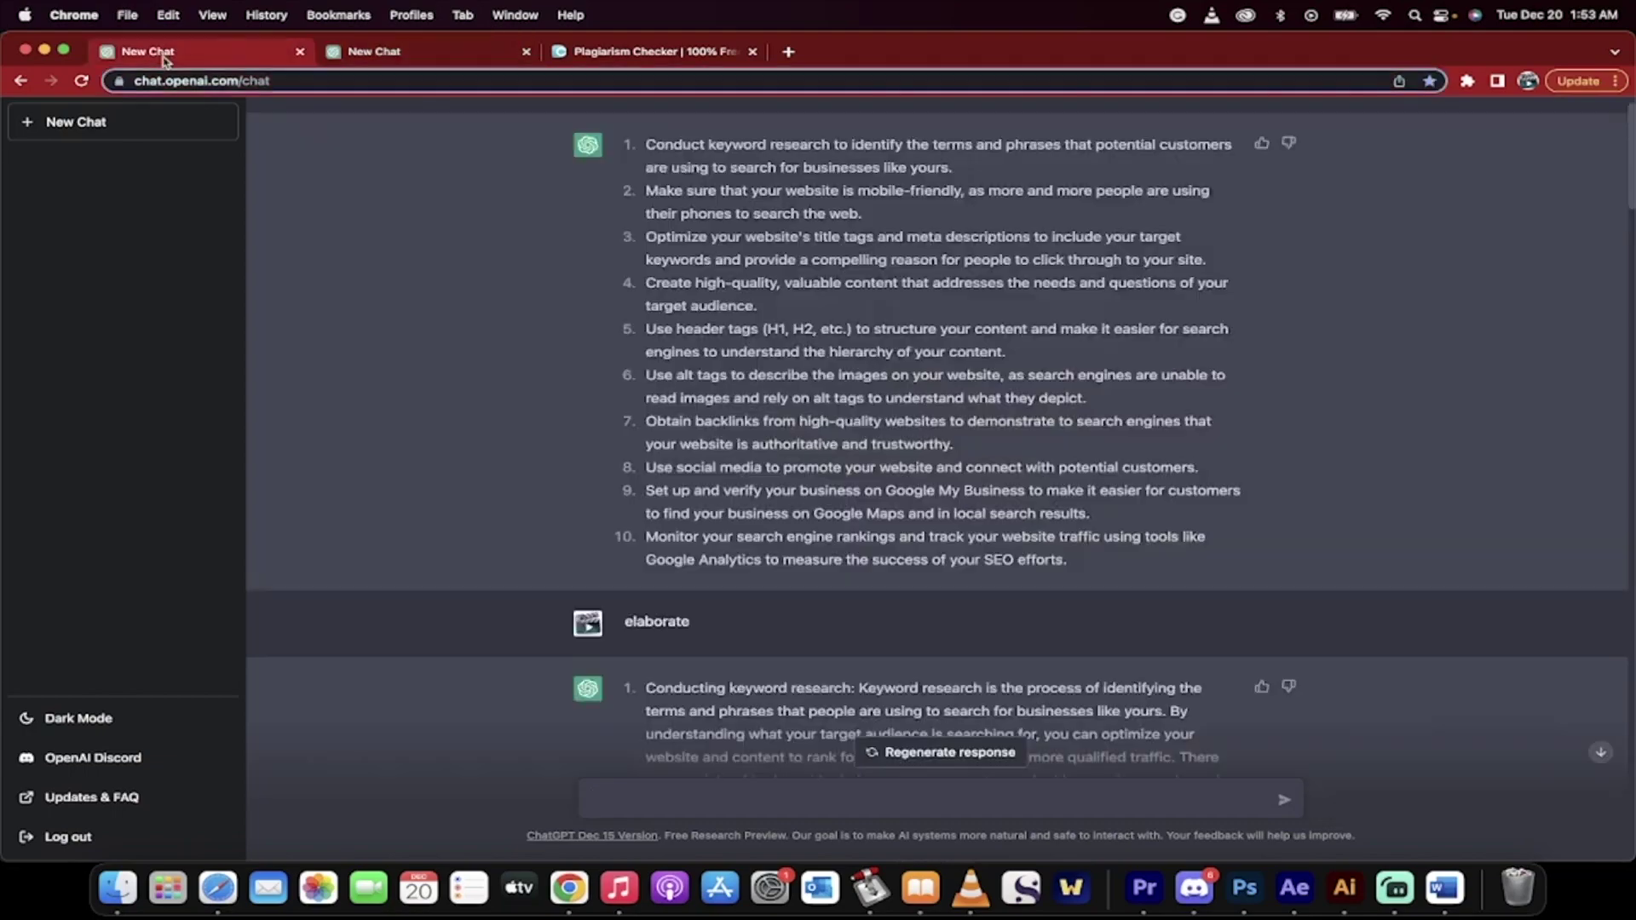
{"action": "scroll", "coordinate": [553, 285], "scroll_direction": "up", "scroll_amount": 1}
{"action": "scroll", "coordinate": [554, 288], "scroll_direction": "down", "scroll_amount": 6}
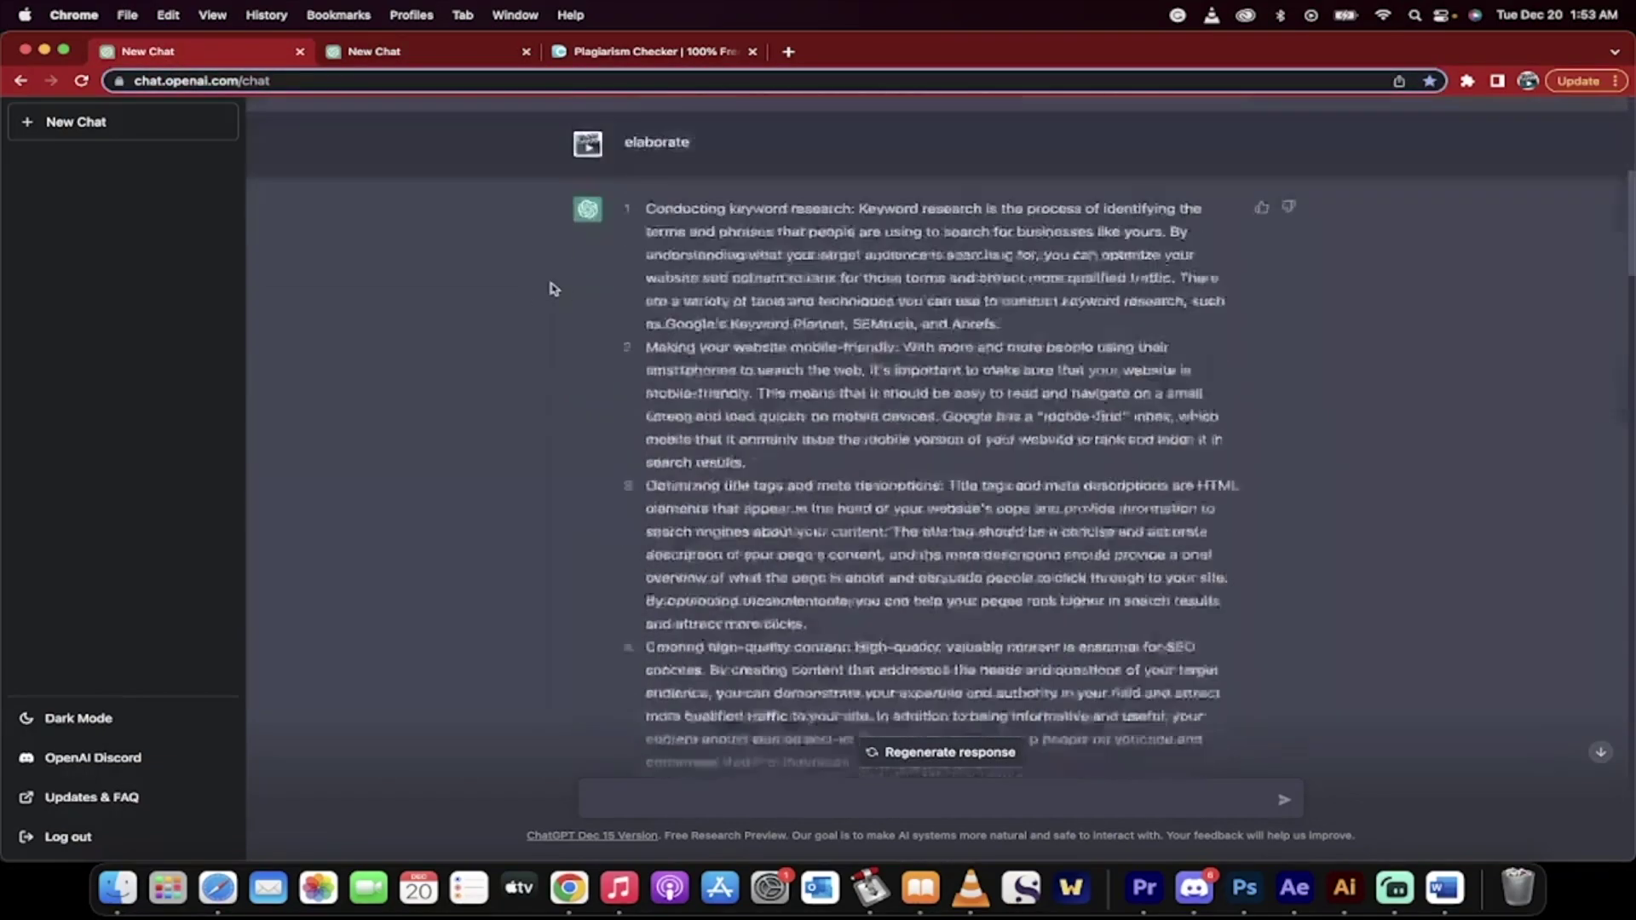
{"action": "scroll", "coordinate": [552, 288], "scroll_direction": "down", "scroll_amount": 15}
{"action": "scroll", "coordinate": [552, 288], "scroll_direction": "up", "scroll_amount": 10}
{"action": "scroll", "coordinate": [552, 288], "scroll_direction": "down", "scroll_amount": 2}
{"action": "scroll", "coordinate": [537, 256], "scroll_direction": "down", "scroll_amount": 2}
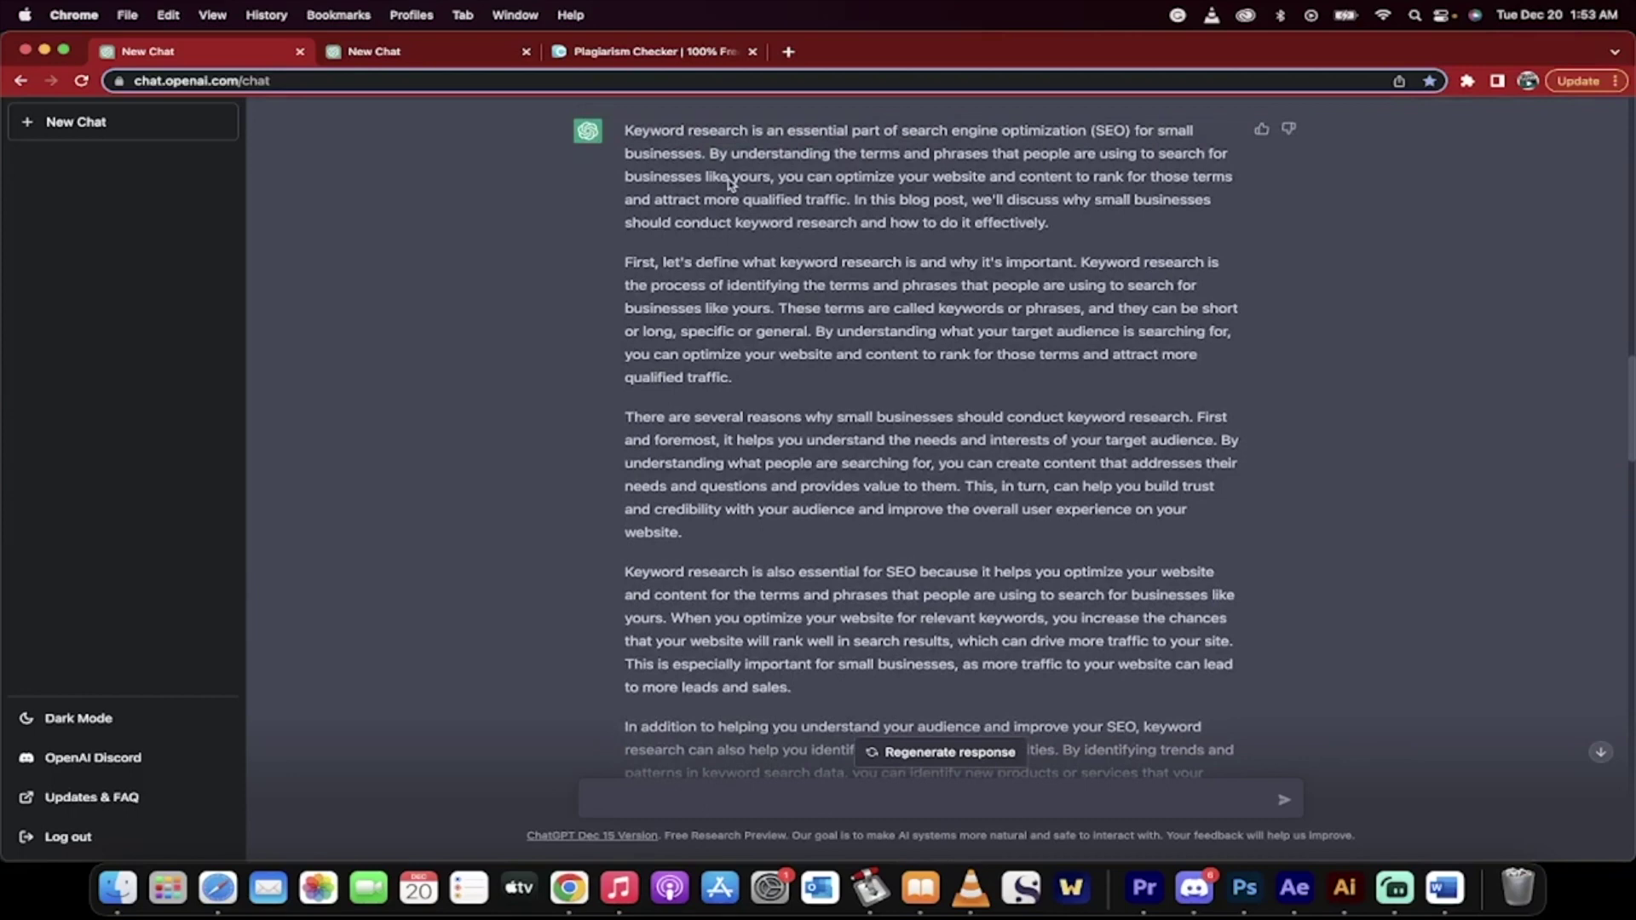
{"action": "scroll", "coordinate": [726, 212], "scroll_direction": "down", "scroll_amount": 2}
{"action": "scroll", "coordinate": [691, 186], "scroll_direction": "up", "scroll_amount": 2}
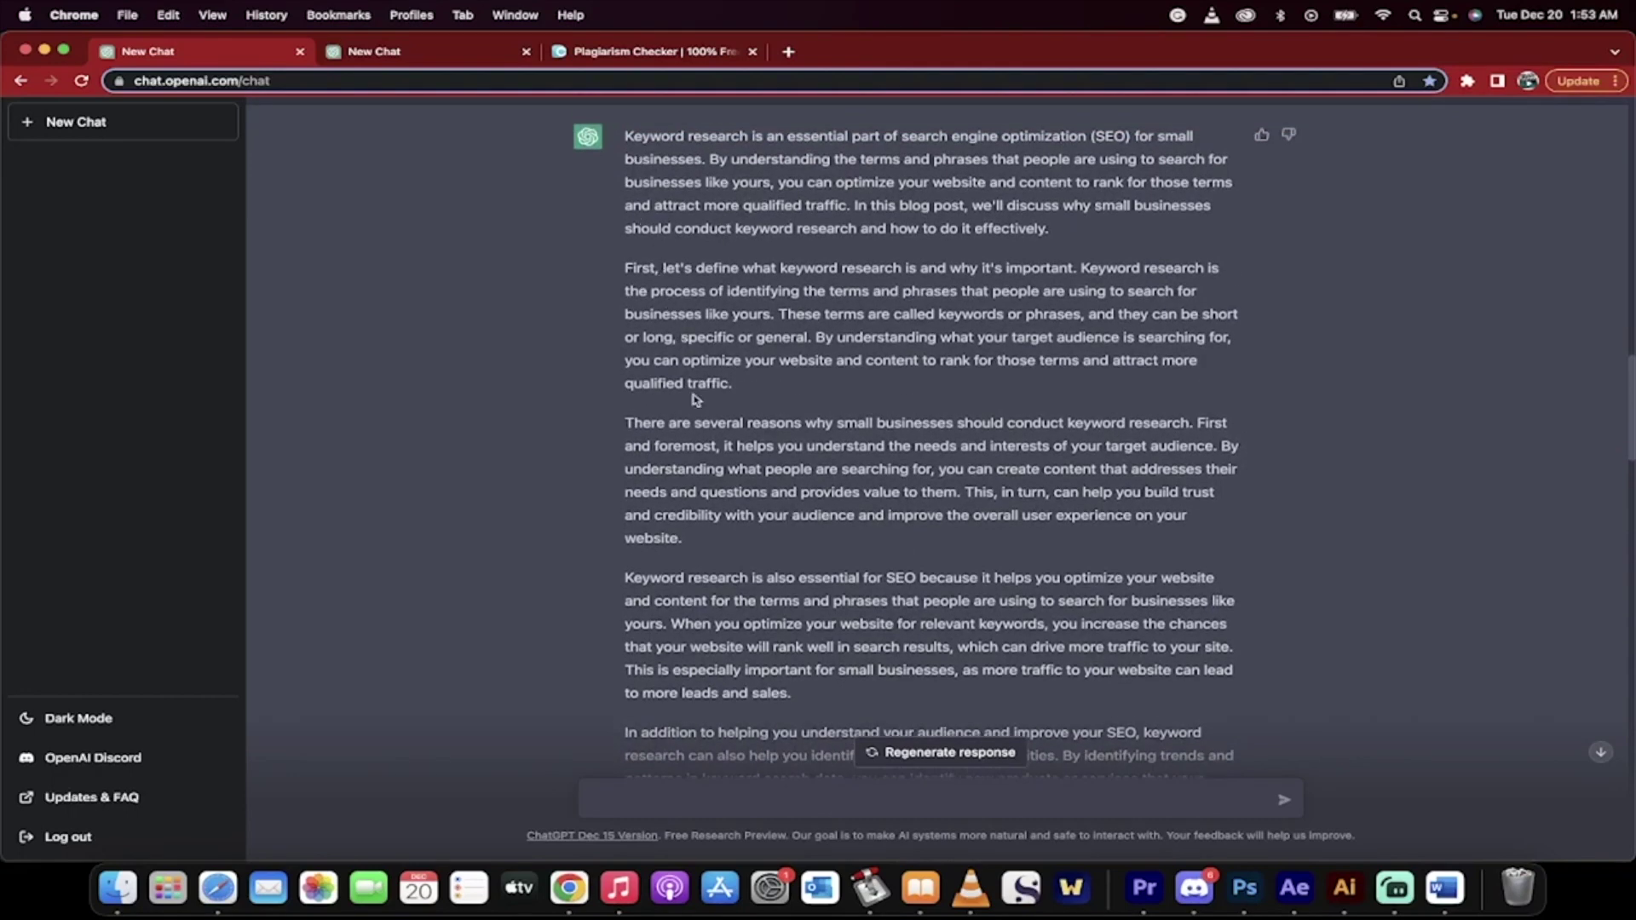
{"action": "scroll", "coordinate": [695, 399], "scroll_direction": "down", "scroll_amount": 10}
{"action": "scroll", "coordinate": [520, 439], "scroll_direction": "down", "scroll_amount": 20}
{"action": "scroll", "coordinate": [522, 477], "scroll_direction": "down", "scroll_amount": 12}
{"action": "scroll", "coordinate": [523, 477], "scroll_direction": "down", "scroll_amount": 15}
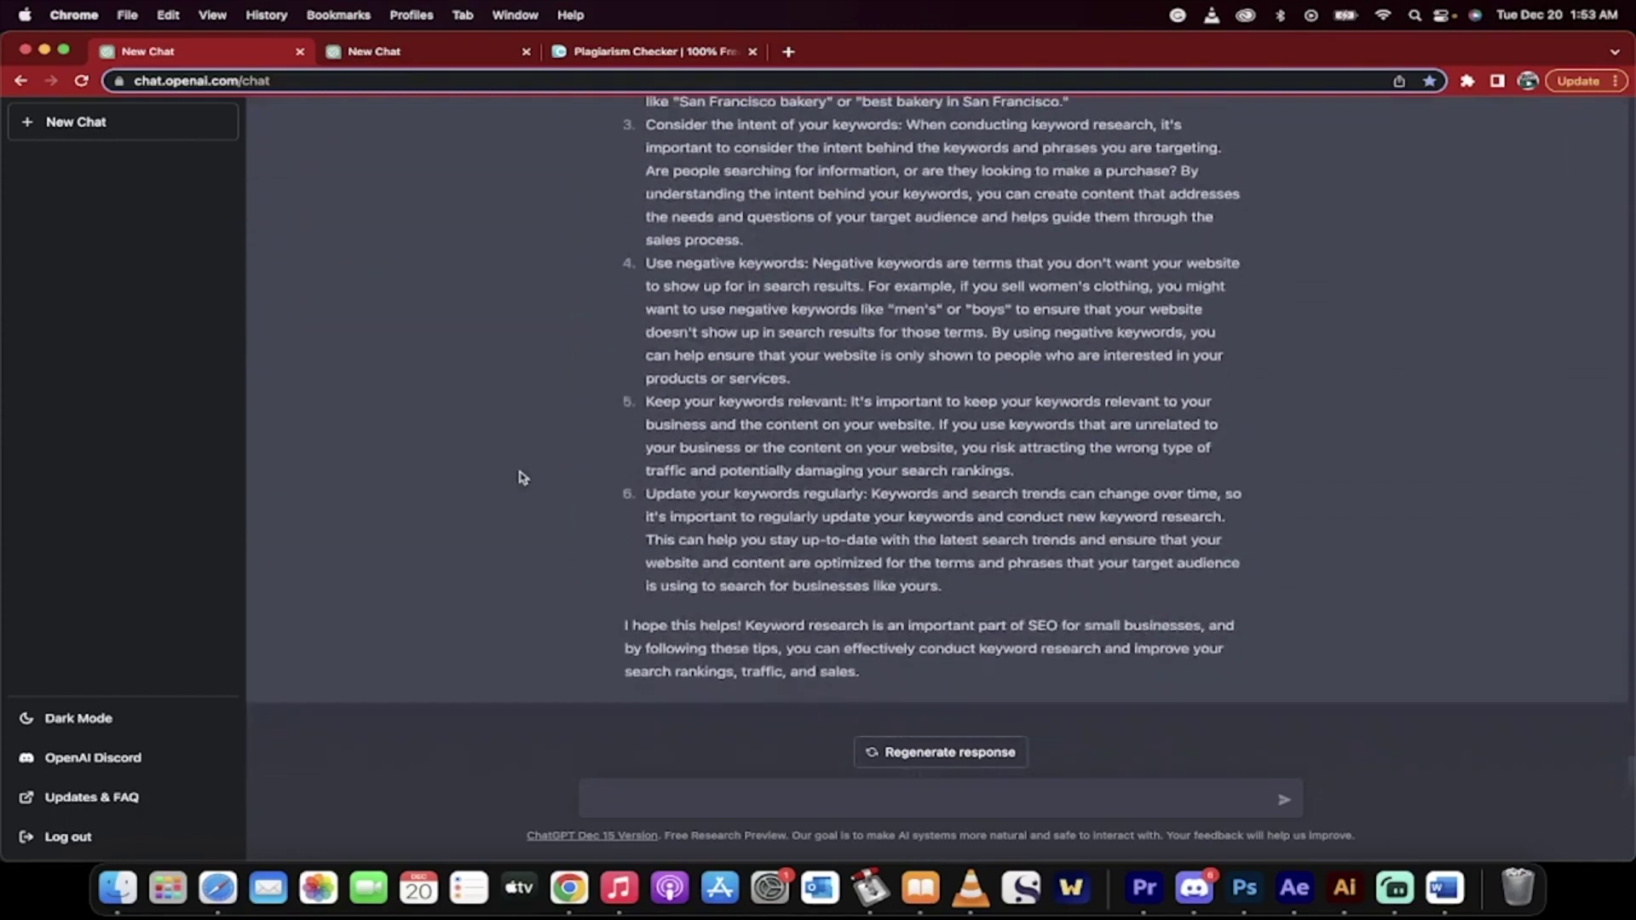
{"action": "scroll", "coordinate": [523, 477], "scroll_direction": "up", "scroll_amount": 1}
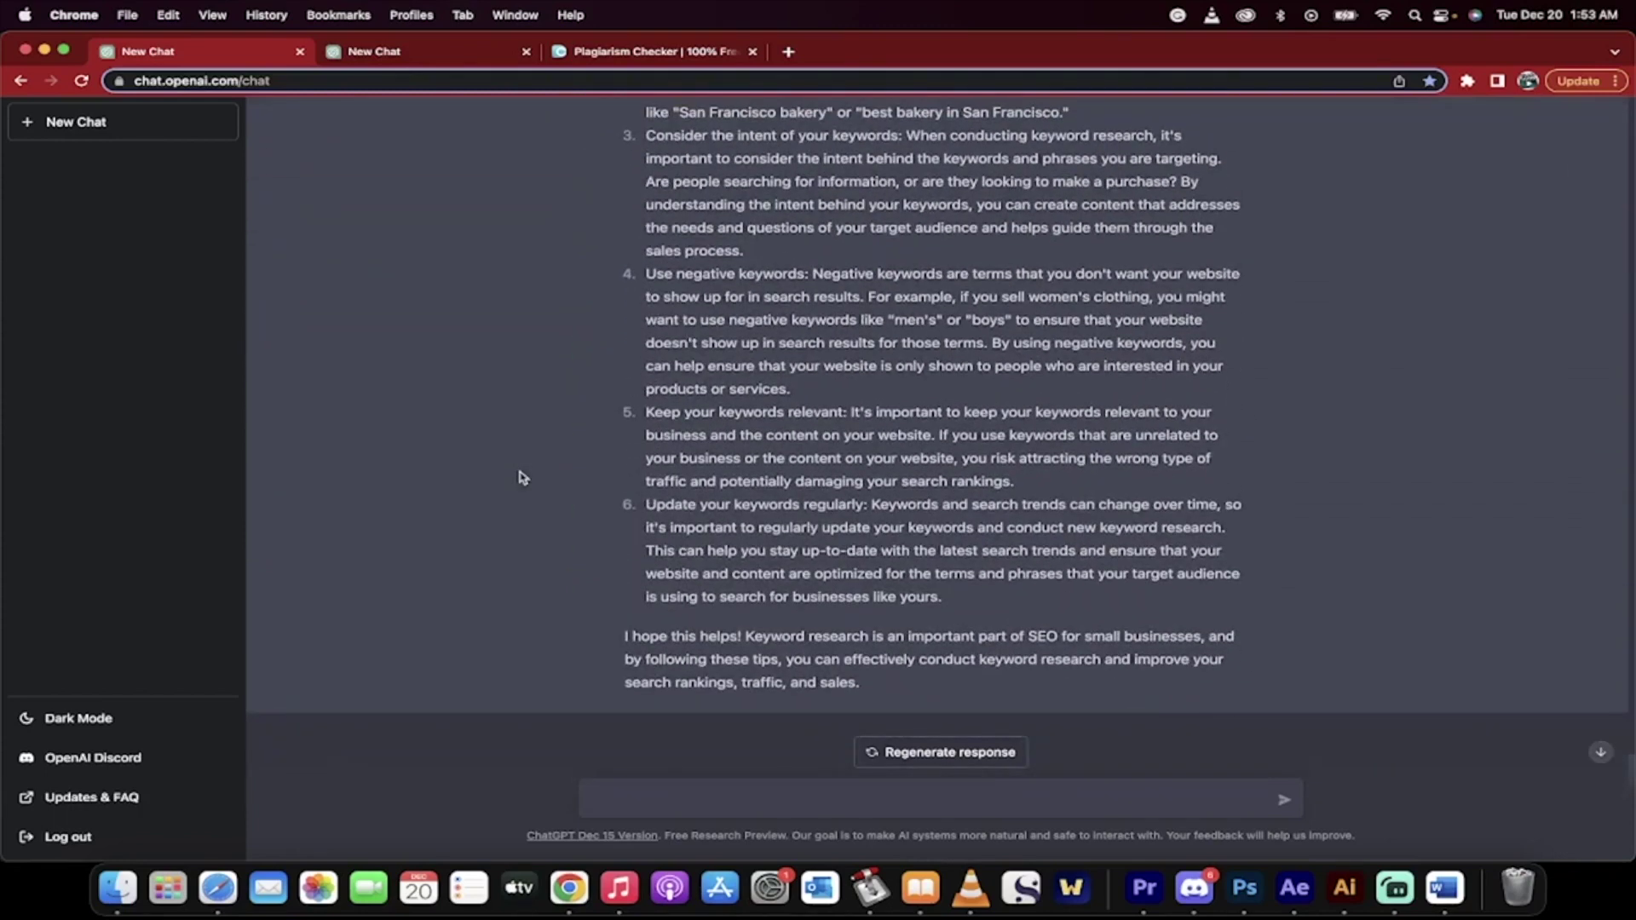
{"action": "left_click", "coordinate": [618, 52]}
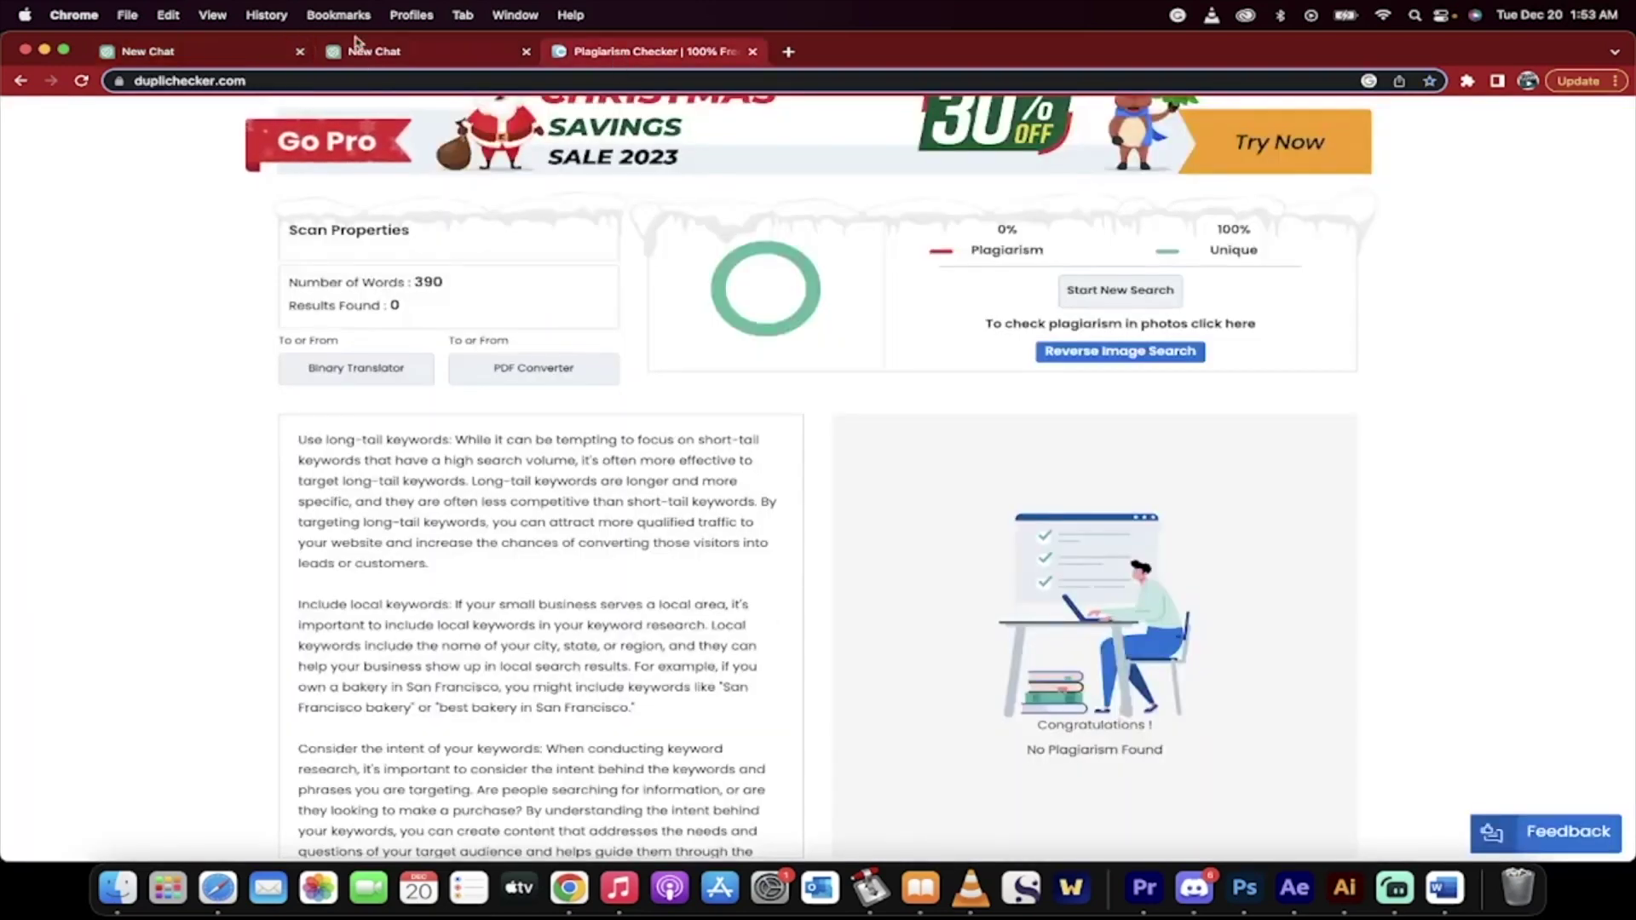
- Send the prompt "brainstorm search engine optimization" in the empty ChatGPT chat
{"action": "left_click", "coordinate": [398, 53]}
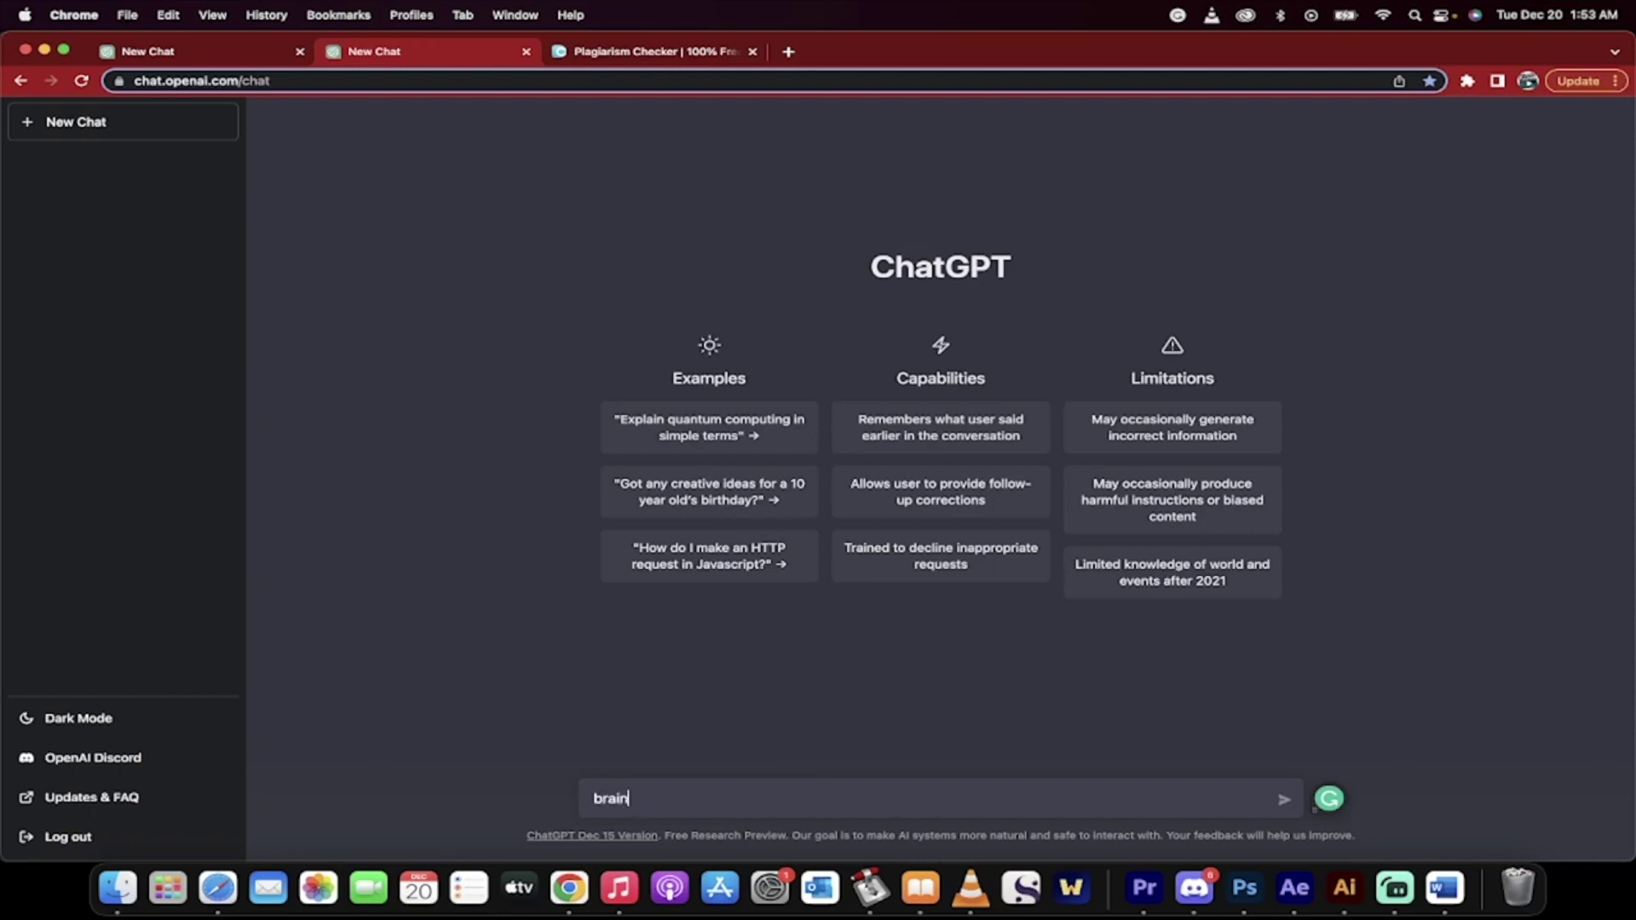
{"action": "type", "text": "rm search engine d"}
{"action": "type", "text": "ptimization"}
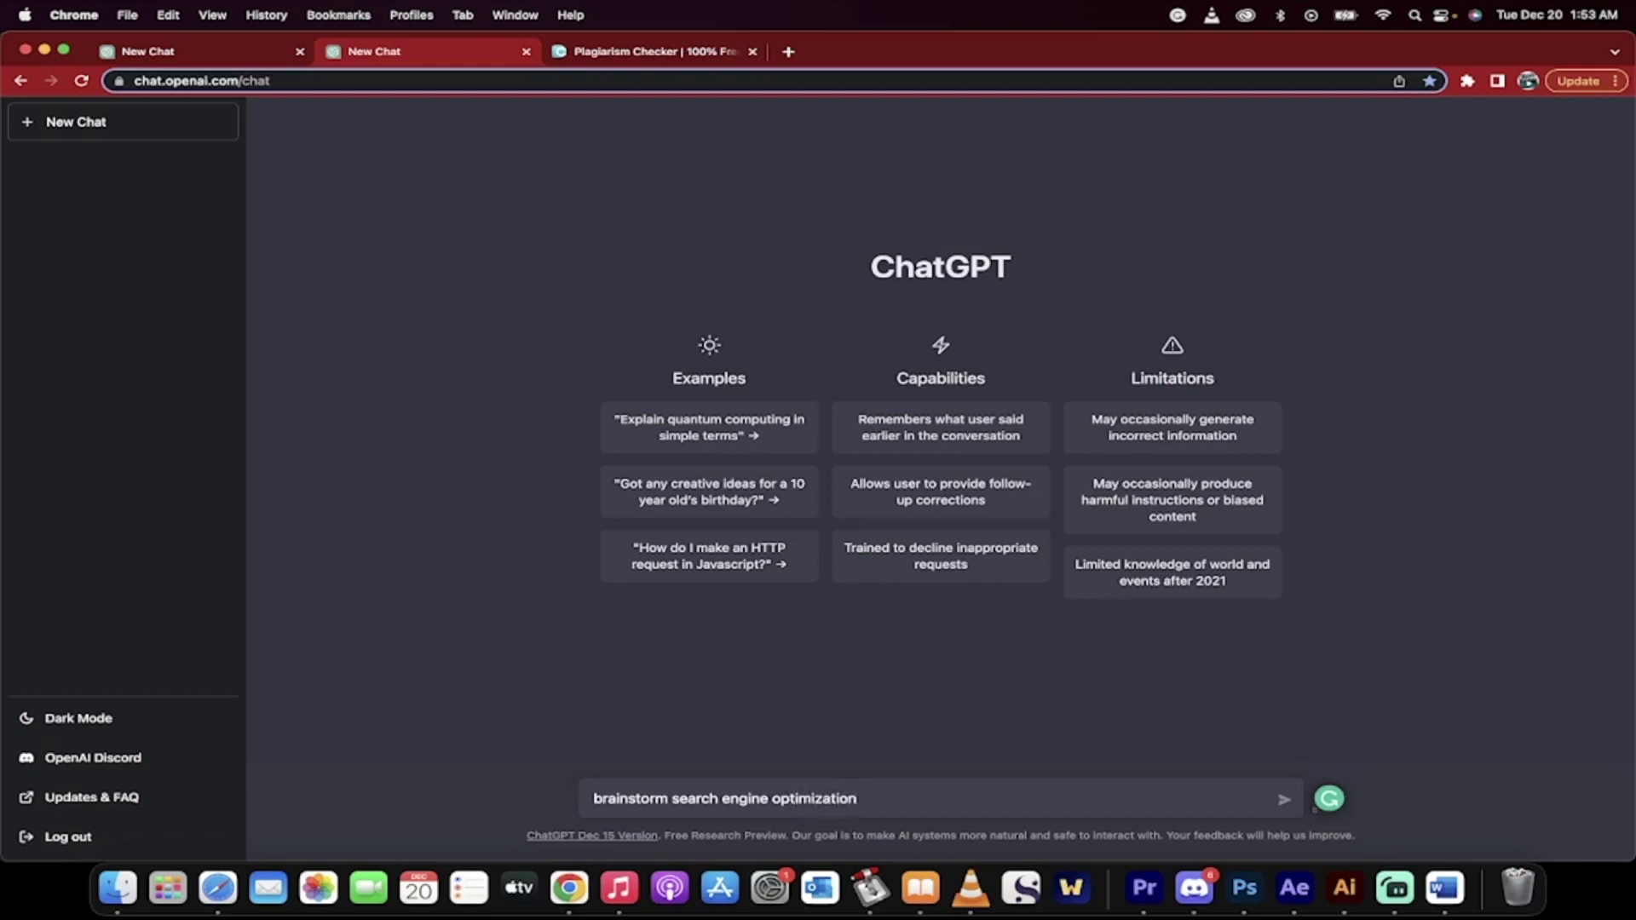
{"action": "key", "text": "Return"}
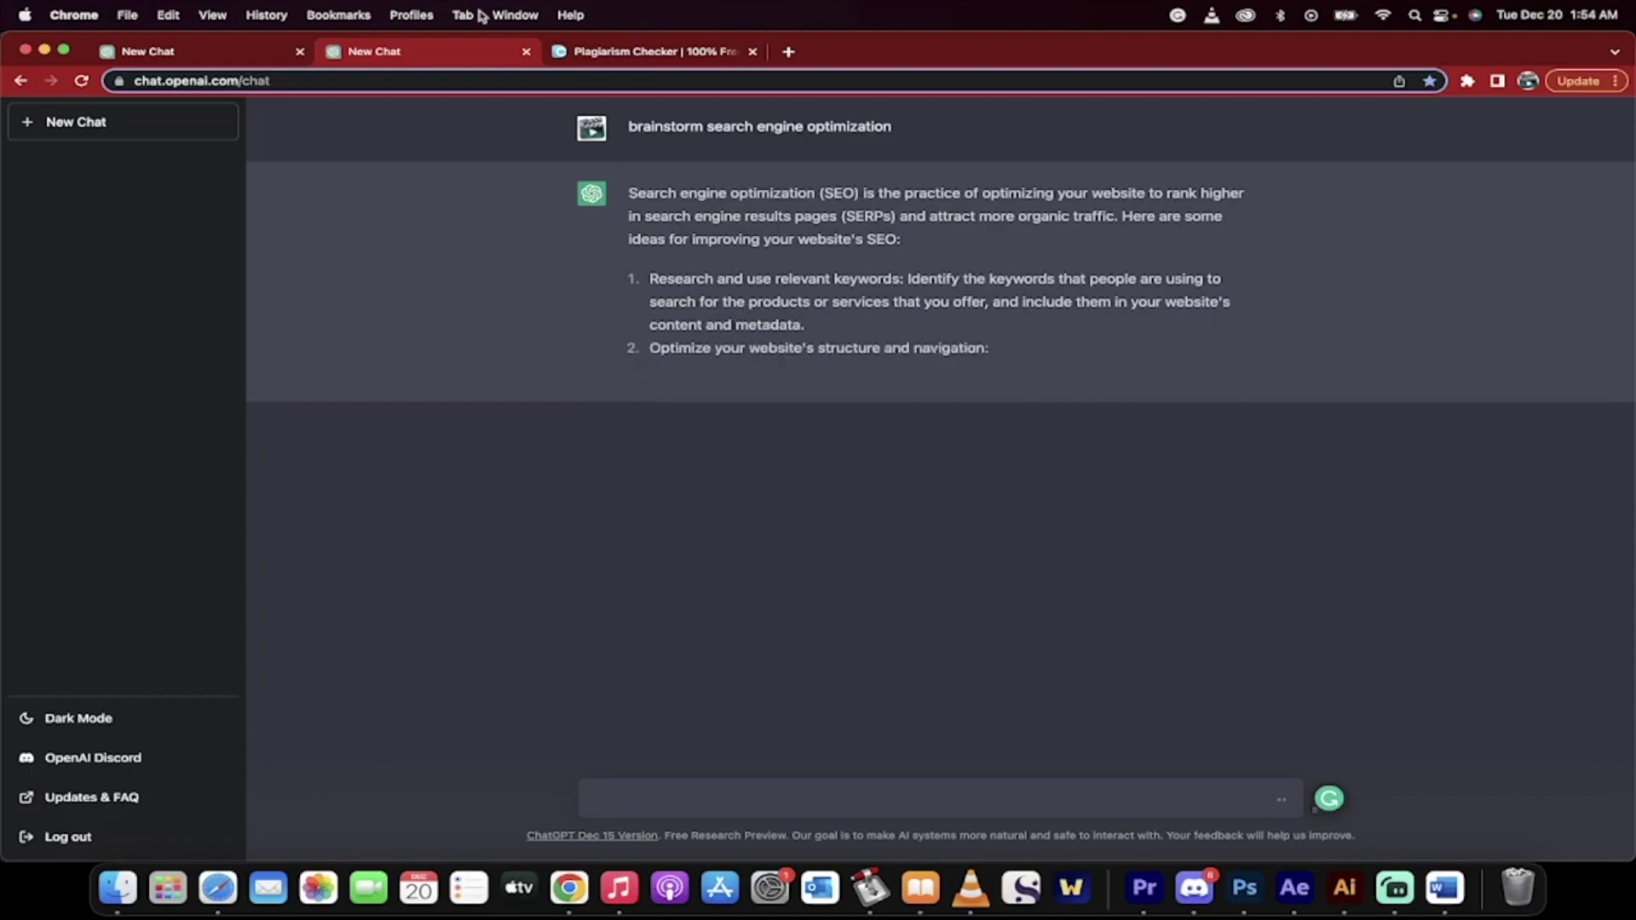
- Examine the example chat's ten brainstormed ideas for small-business SEO and the "elaborate" prompt that follows them
{"action": "left_click", "coordinate": [207, 51]}
{"action": "scroll", "coordinate": [678, 192], "scroll_direction": "up", "scroll_amount": 10}
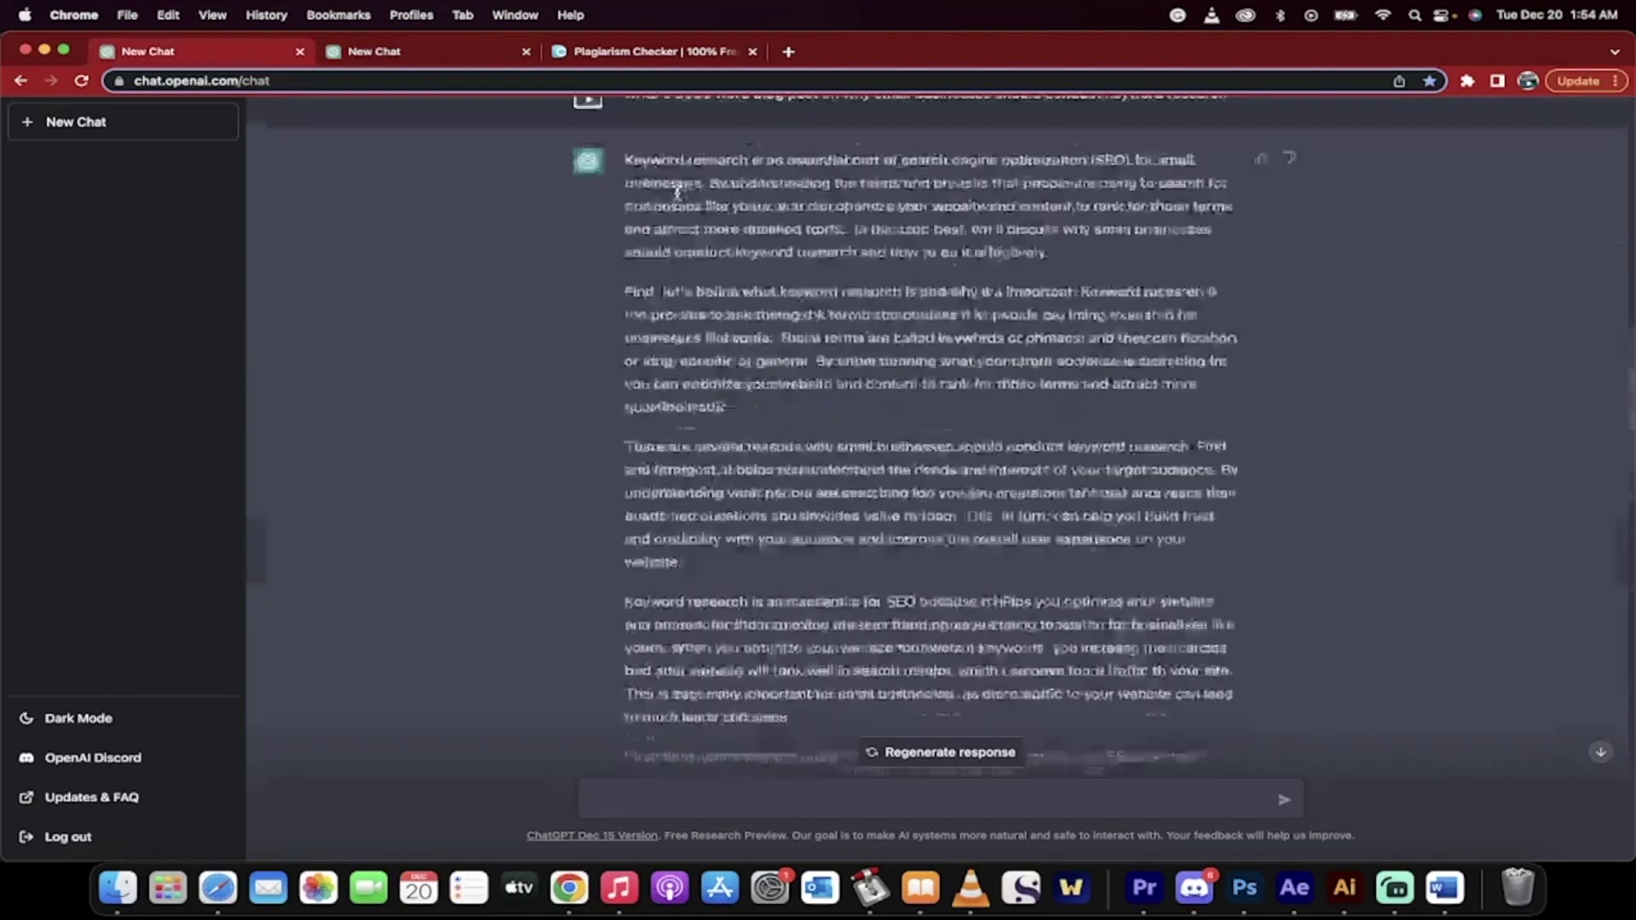
{"action": "scroll", "coordinate": [677, 196], "scroll_direction": "up", "scroll_amount": 10}
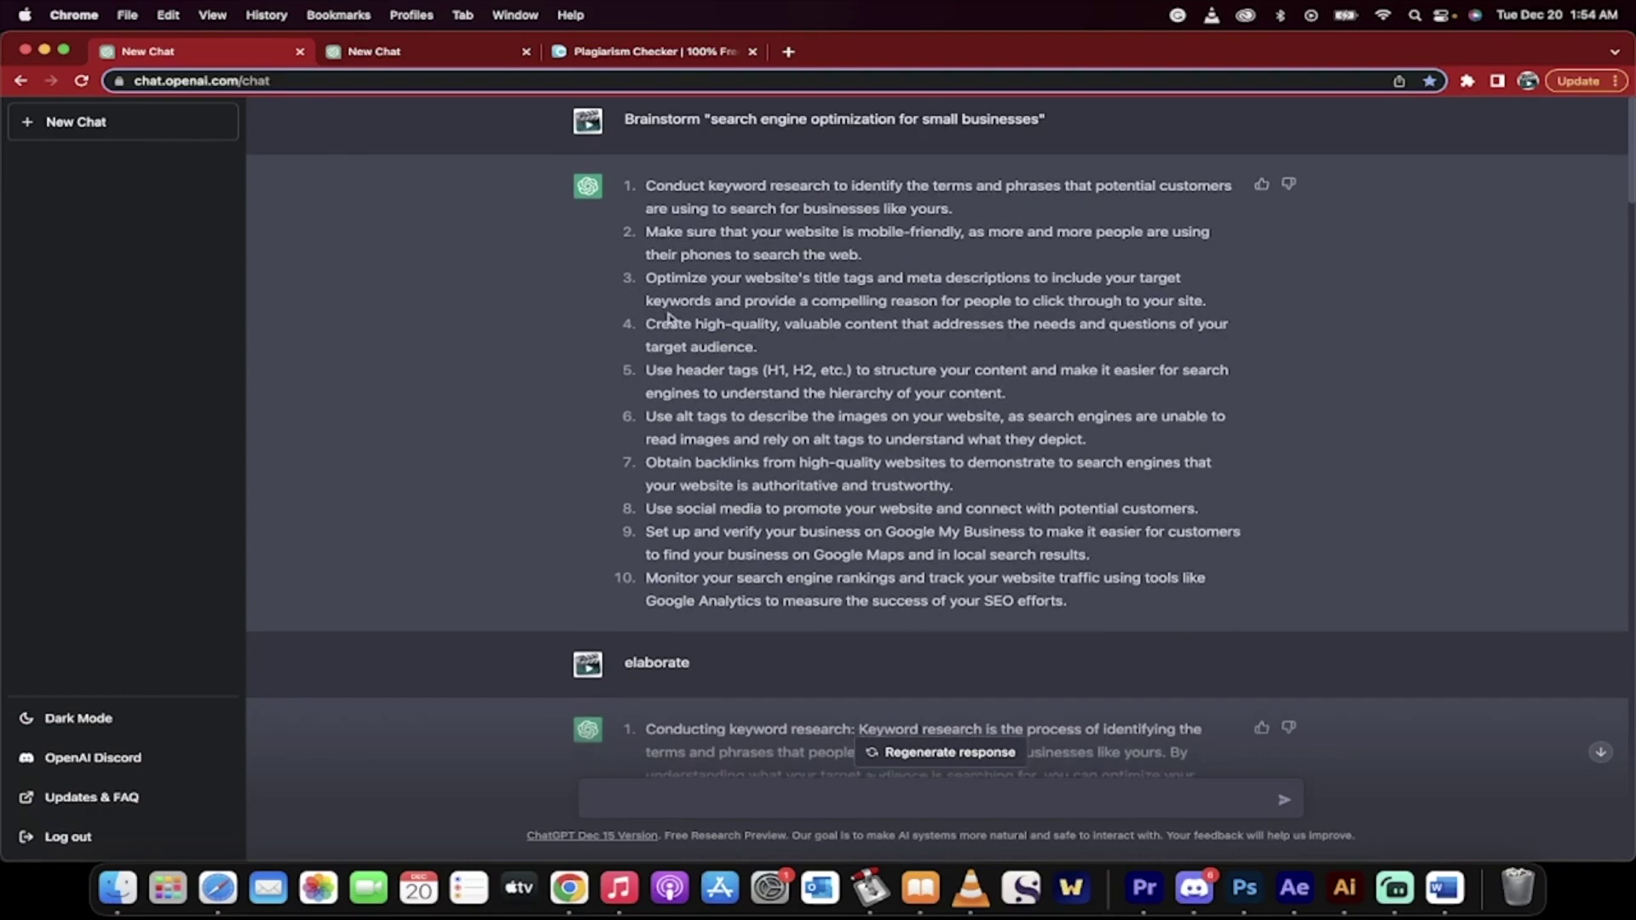
{"action": "scroll", "coordinate": [669, 318], "scroll_direction": "down", "scroll_amount": 5}
{"action": "scroll", "coordinate": [669, 318], "scroll_direction": "up", "scroll_amount": 5}
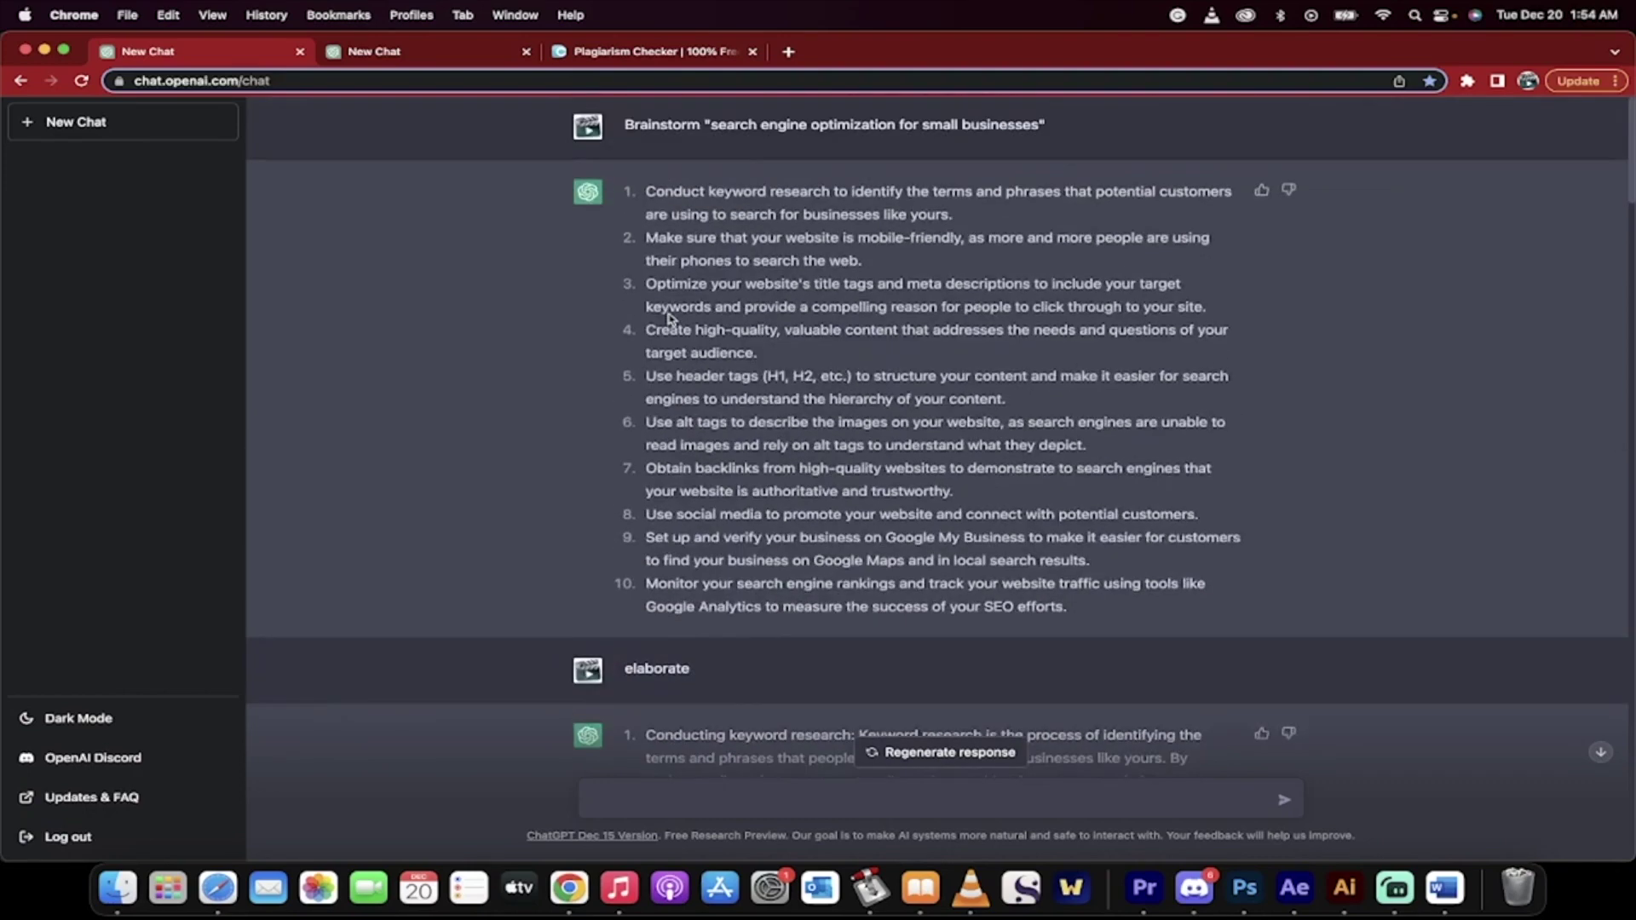
{"action": "left_click_drag", "start_coordinate": [648, 192], "coordinate": [1076, 617]}
{"action": "scroll", "coordinate": [948, 547], "scroll_direction": "down", "scroll_amount": 5}
{"action": "left_click_drag", "start_coordinate": [694, 451], "coordinate": [621, 452]}
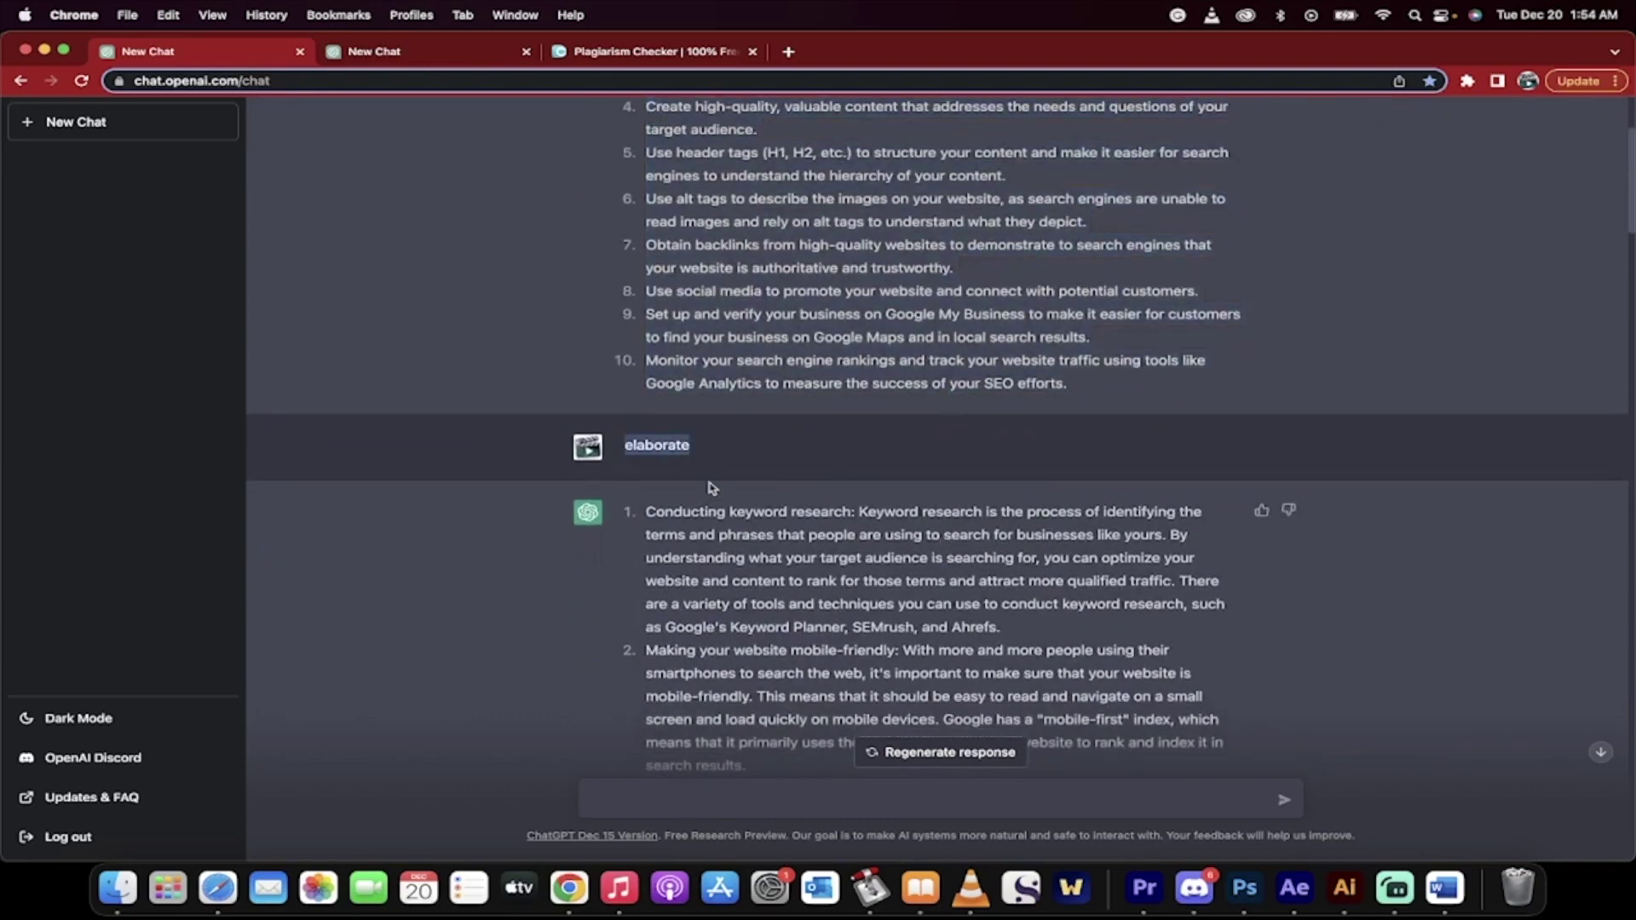
- Return to the new search engine optimization chat and send the follow-up prompt "elaborate"
{"action": "left_click", "coordinate": [641, 53]}
{"action": "left_click", "coordinate": [390, 58]}
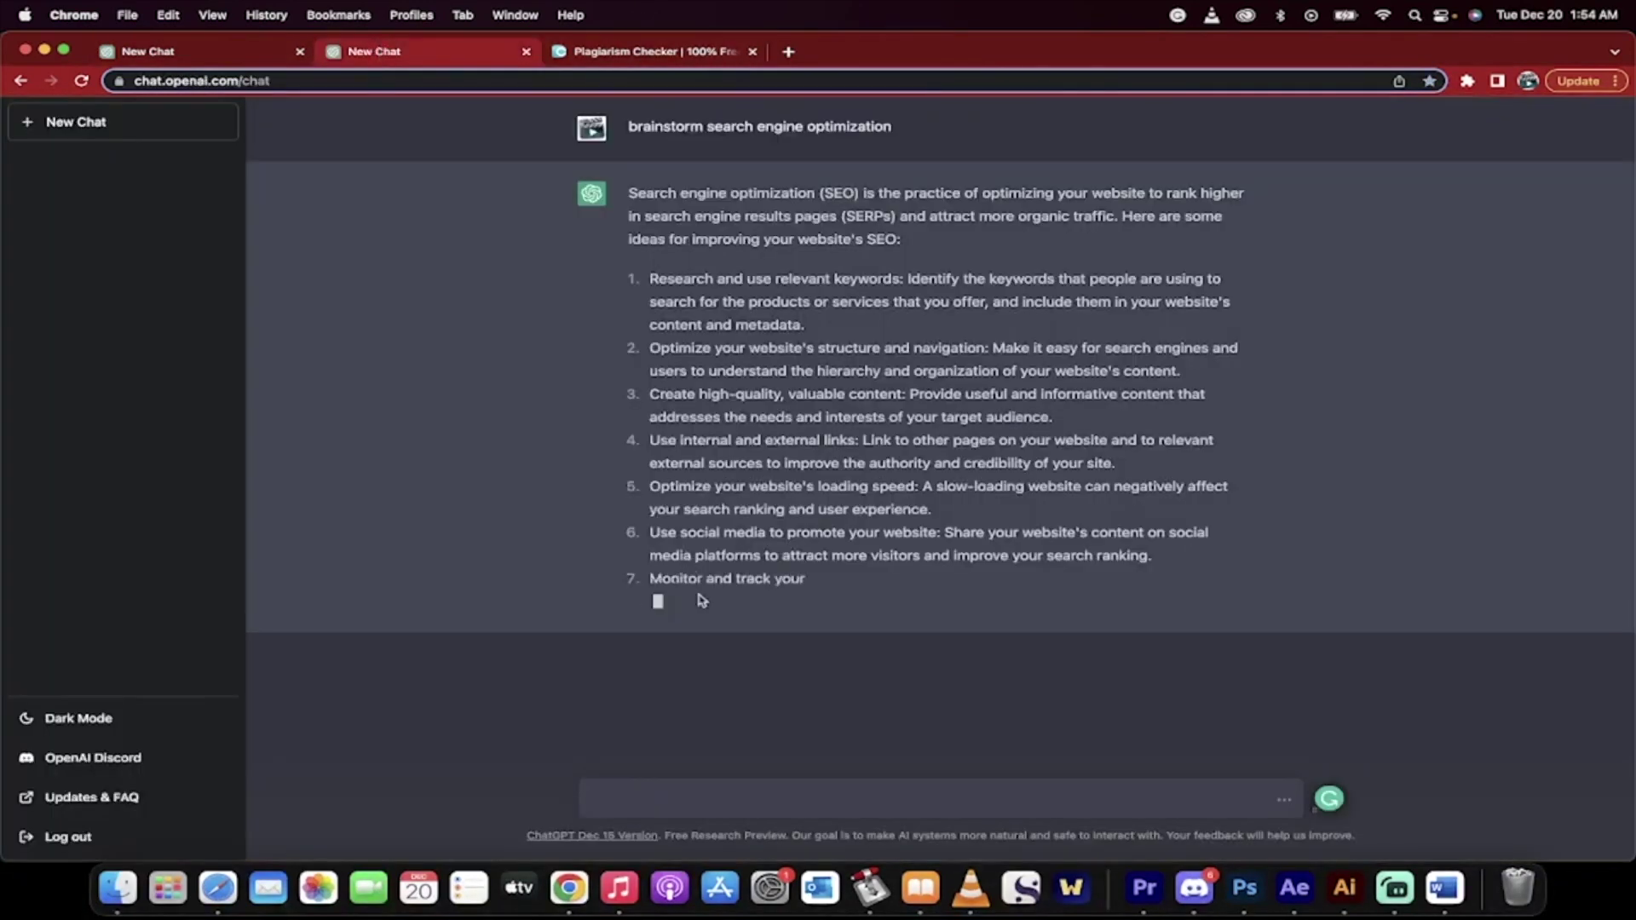
{"action": "left_click", "coordinate": [707, 795]}
{"action": "type", "text": "elaborate"}
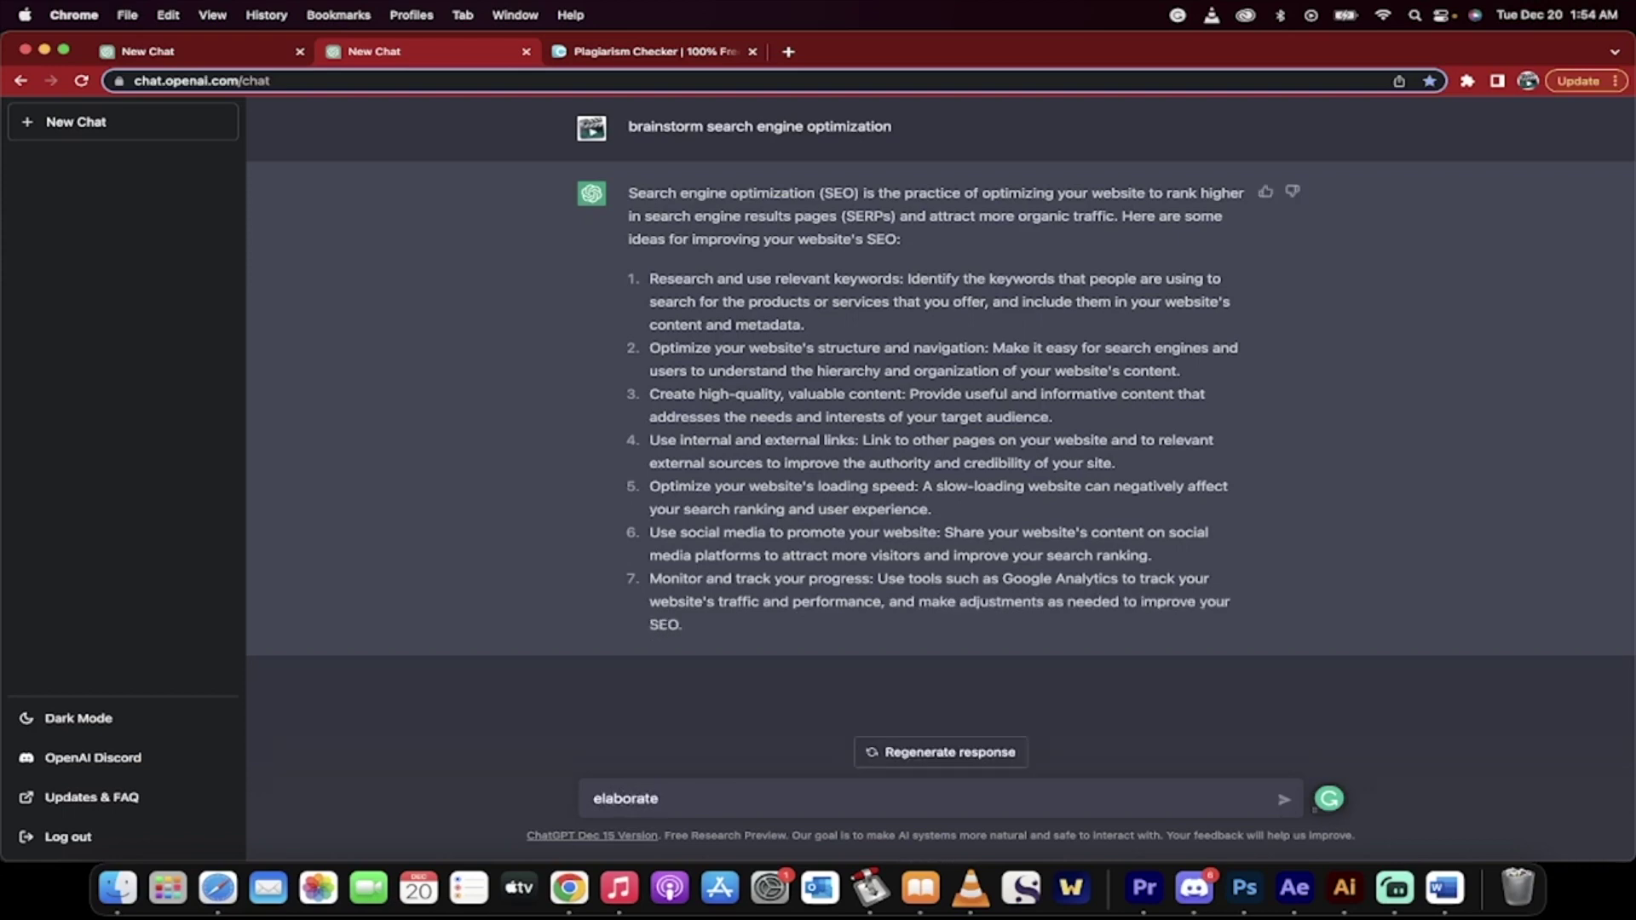
{"action": "key", "text": "Return"}
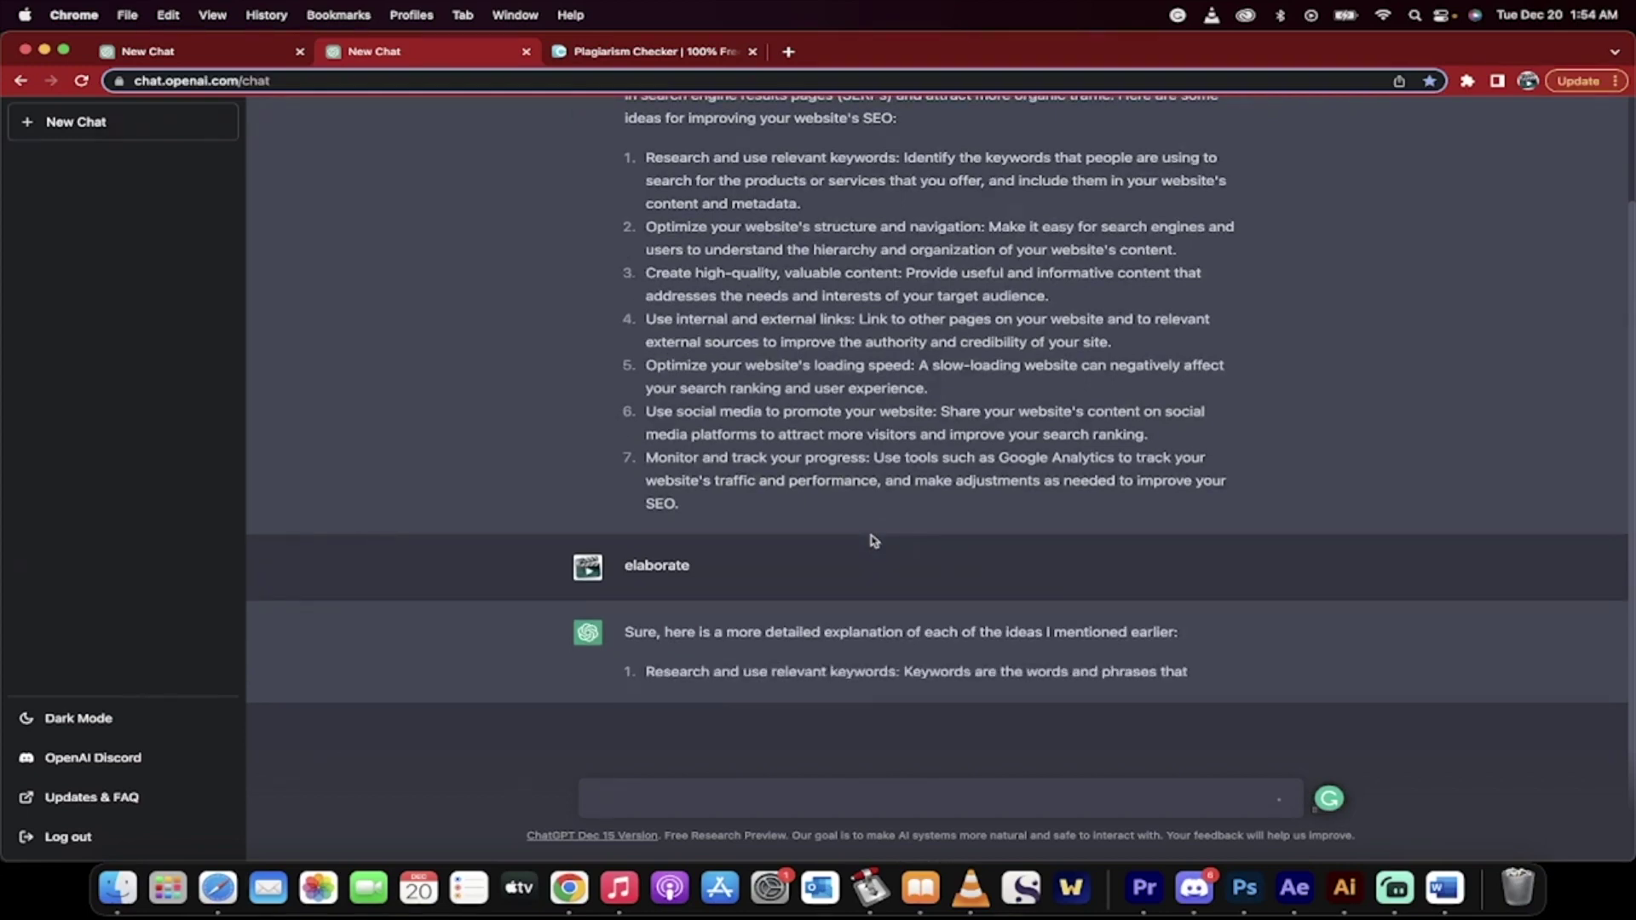
- Compare the new chat's idea list with the example chat's elaborated points, focusing on the paragraph about conducting keyword research
{"action": "scroll", "coordinate": [866, 534], "scroll_direction": "up", "scroll_amount": 2}
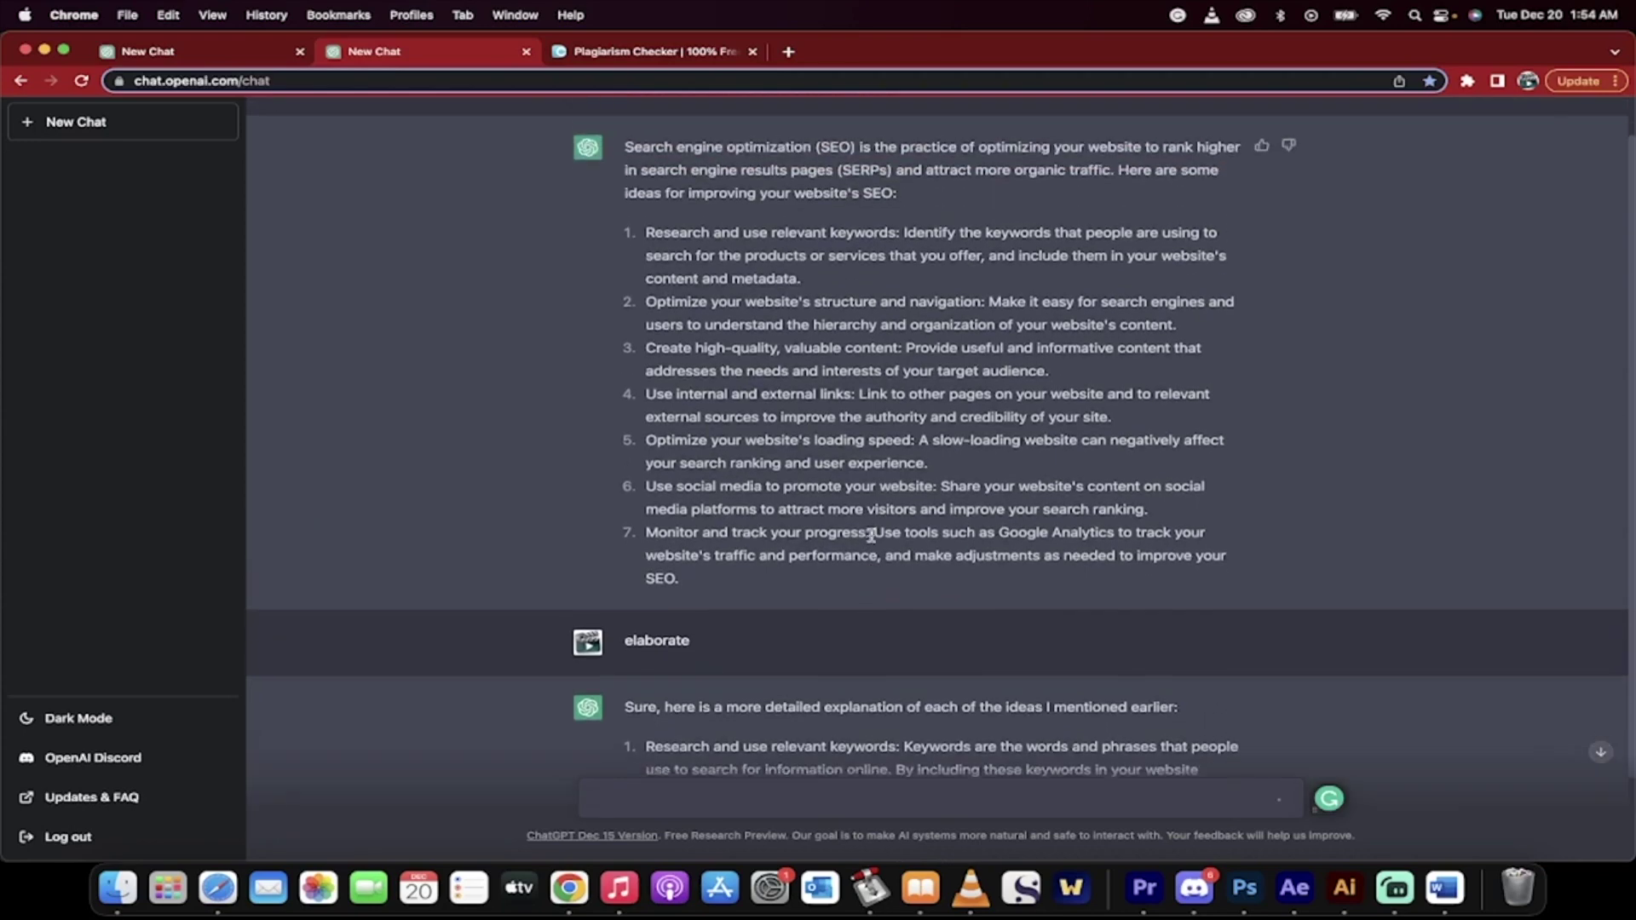
{"action": "left_click", "coordinate": [215, 53]}
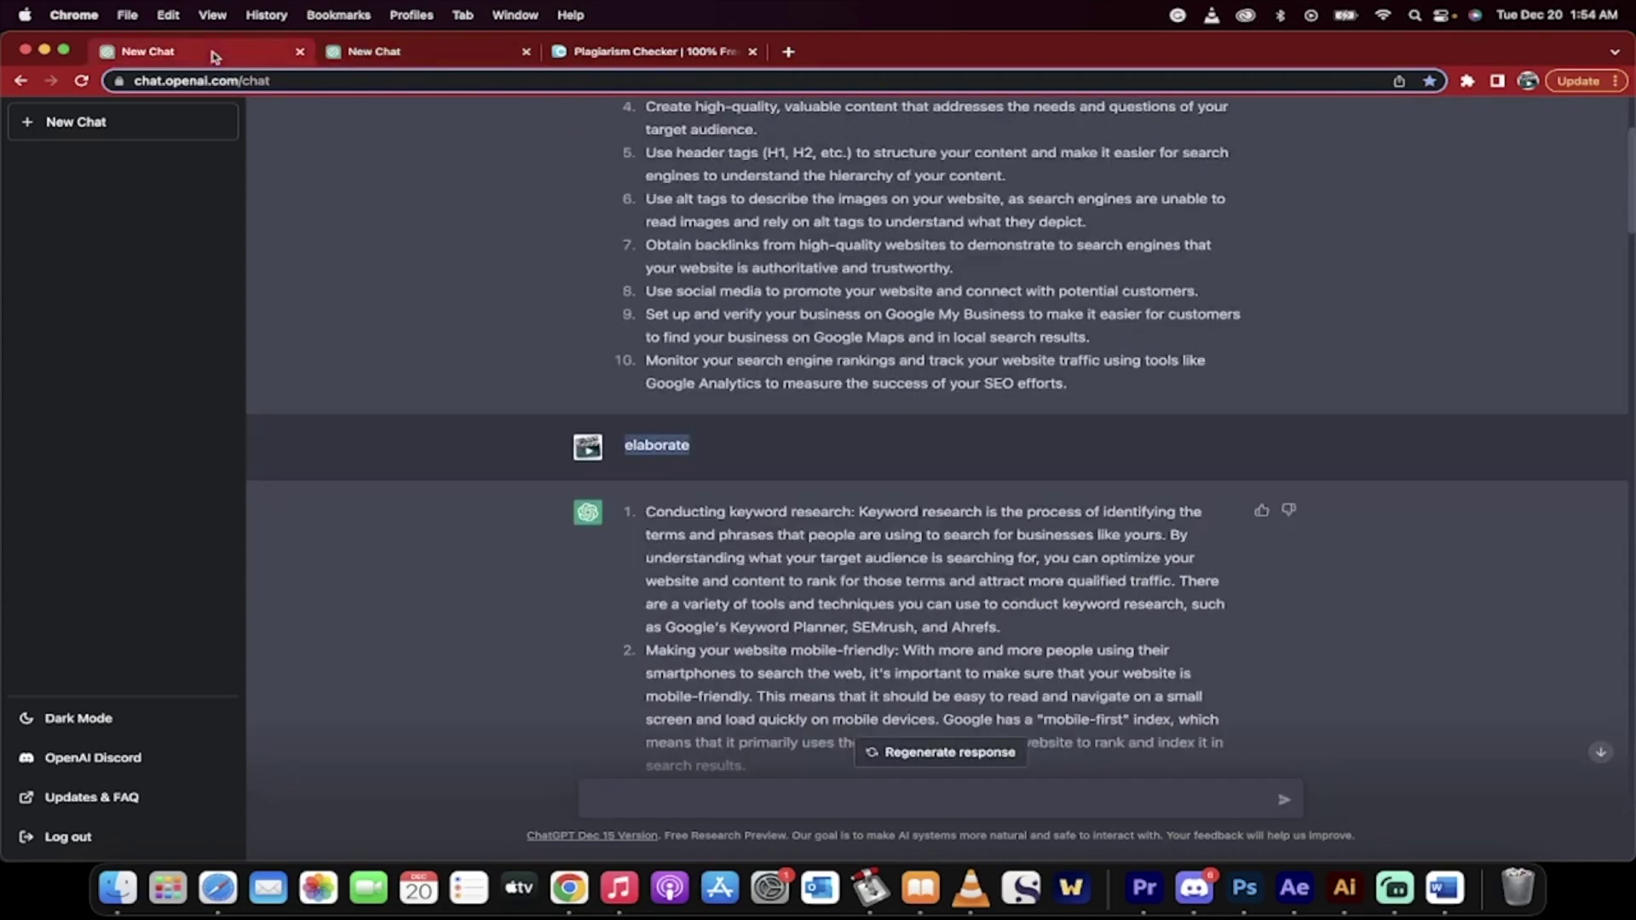
{"action": "scroll", "coordinate": [740, 331], "scroll_direction": "down", "scroll_amount": 5}
{"action": "left_click", "coordinate": [655, 315]}
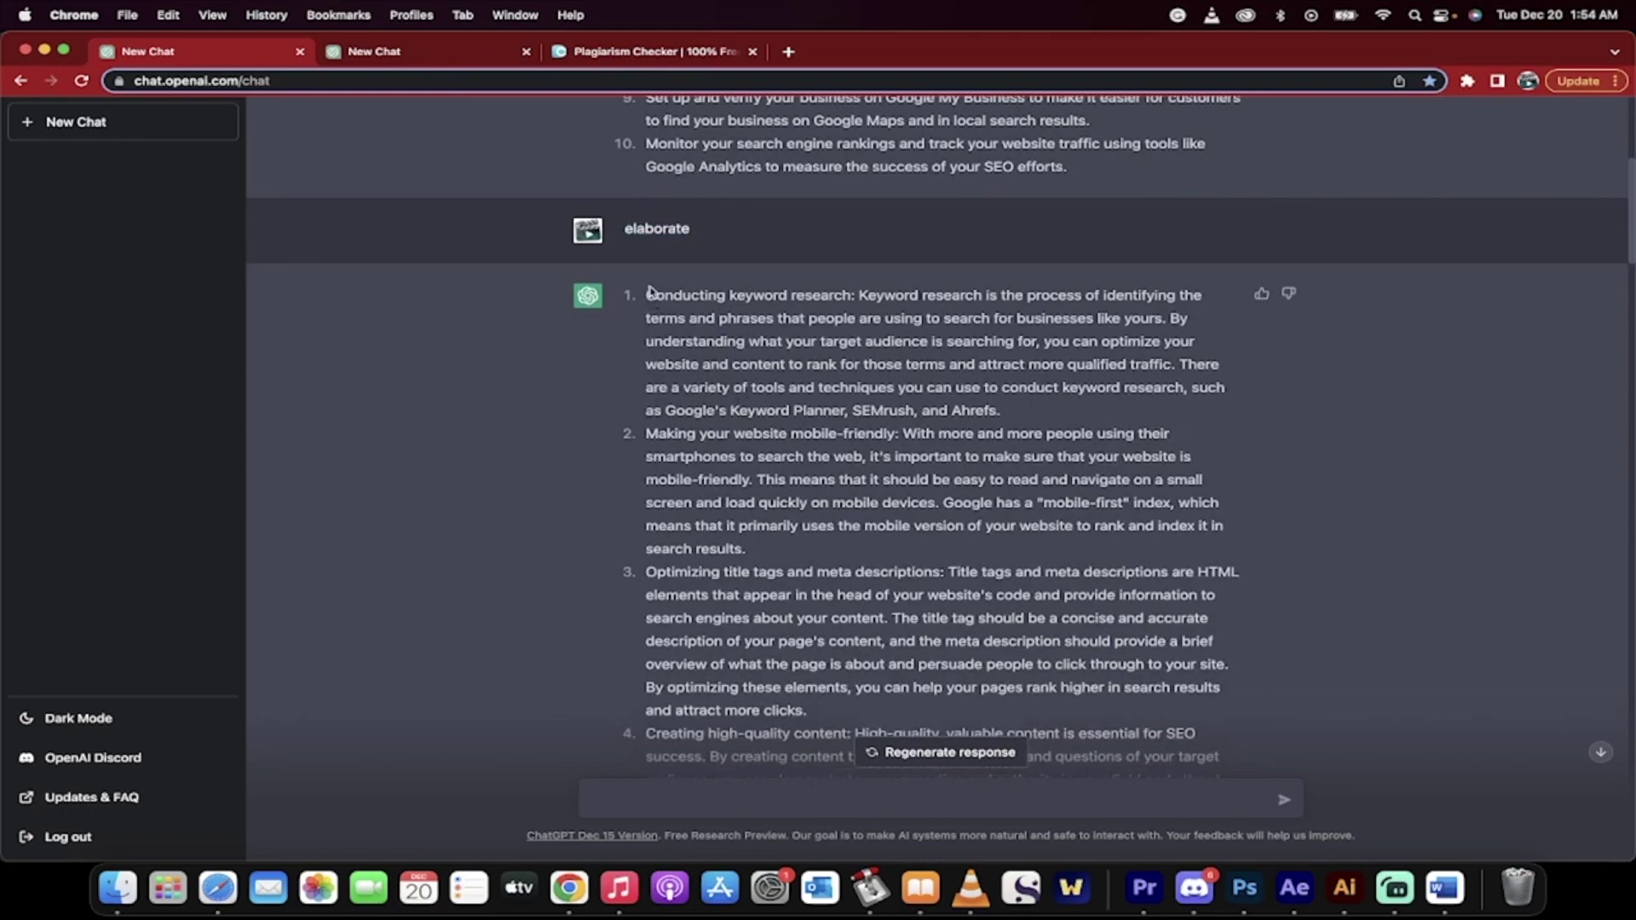
{"action": "left_click_drag", "start_coordinate": [654, 298], "coordinate": [986, 416]}
{"action": "scroll", "coordinate": [840, 473], "scroll_direction": "down", "scroll_amount": 10}
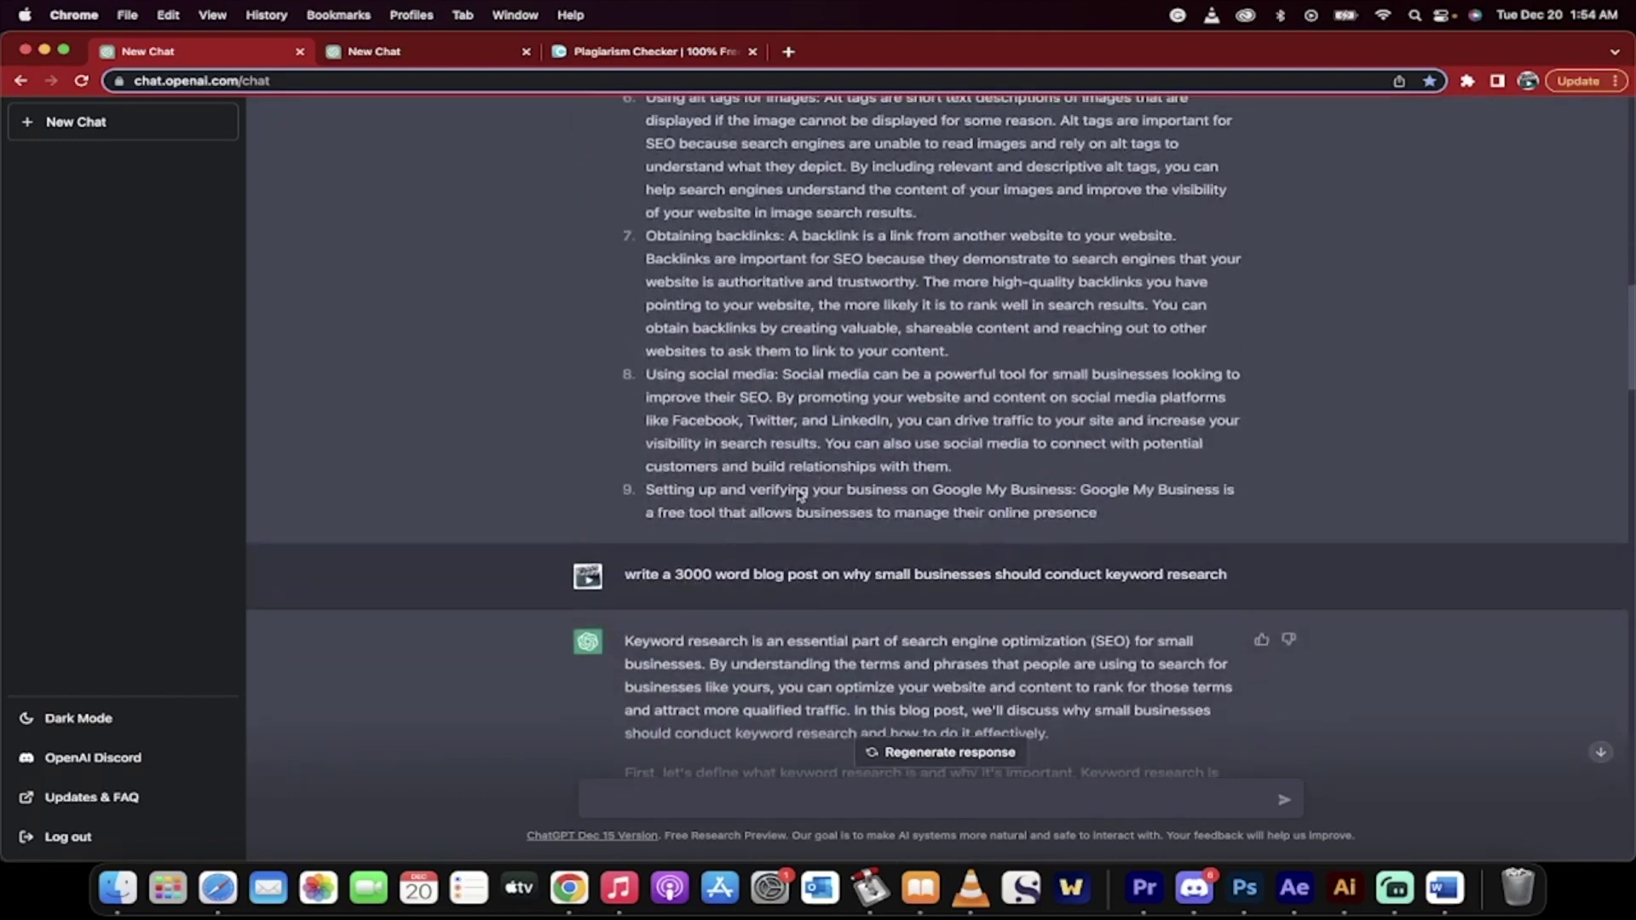
{"action": "scroll", "coordinate": [844, 482], "scroll_direction": "up", "scroll_amount": 10}
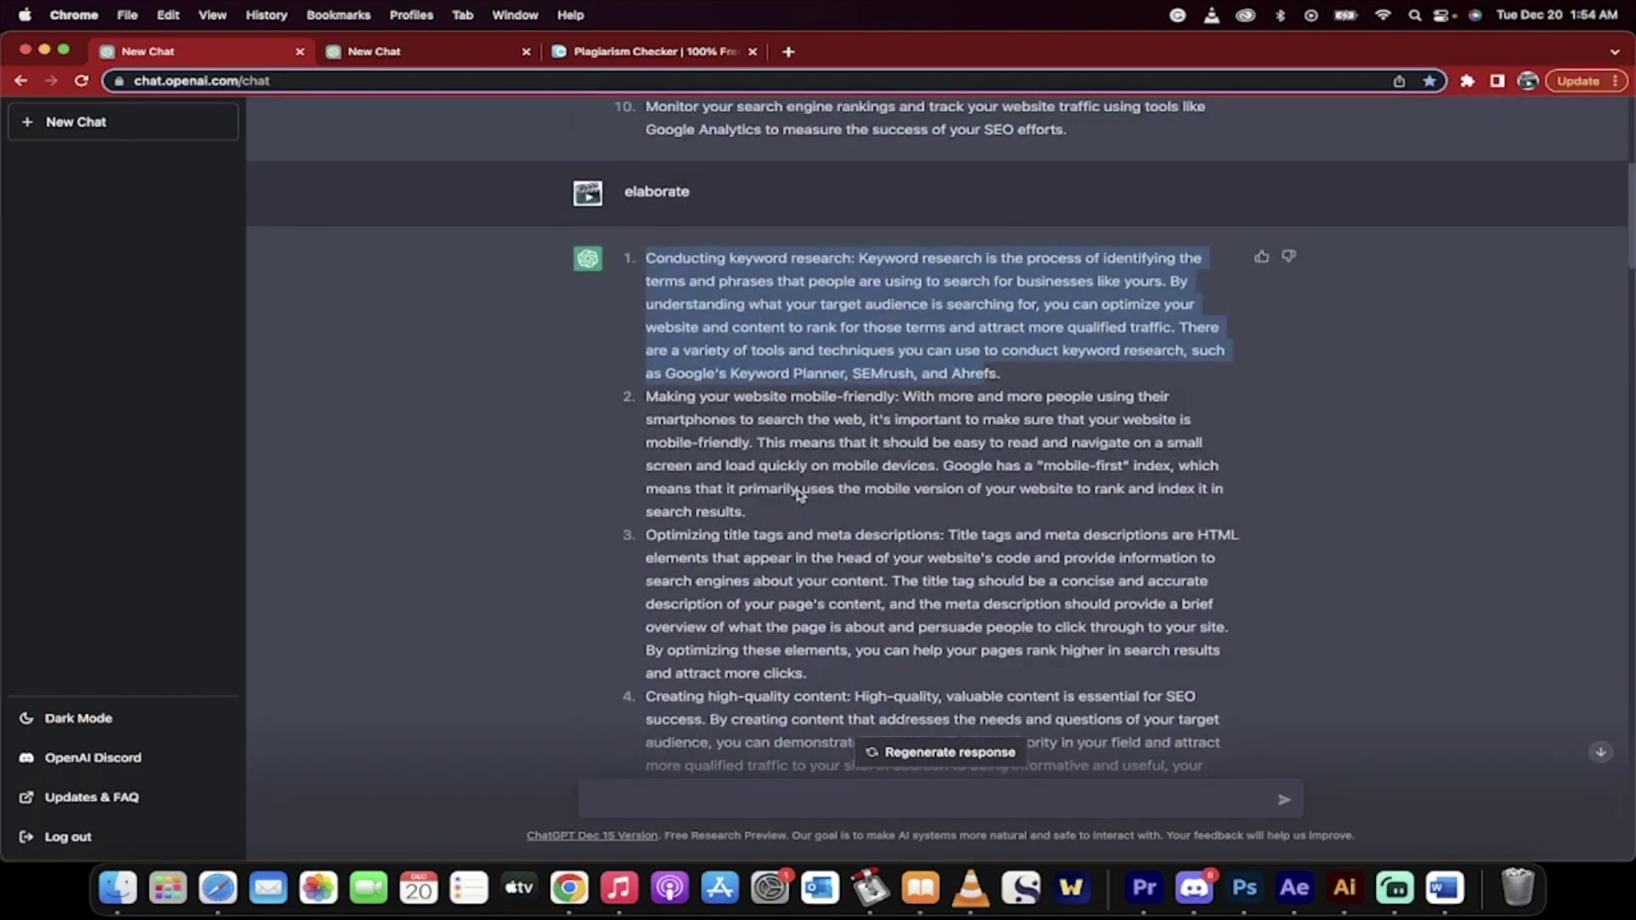
{"action": "scroll", "coordinate": [800, 495], "scroll_direction": "down", "scroll_amount": 1}
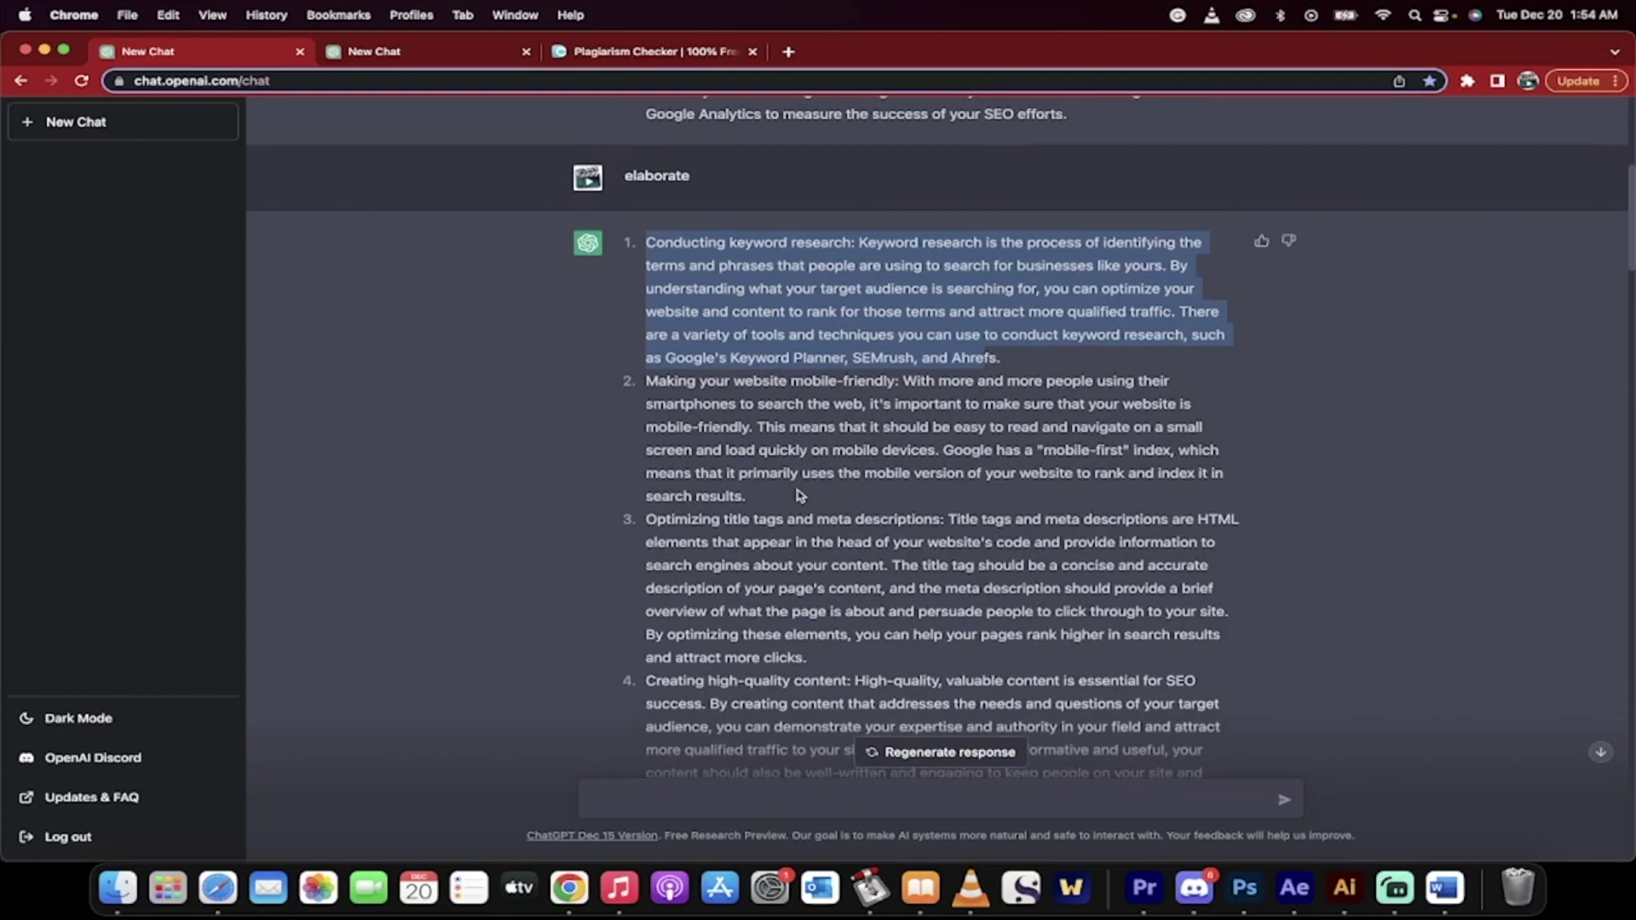
- Copy the example prompt "write a 3000 word blog post on why small businesses should conduct keyword research"
{"action": "scroll", "coordinate": [799, 495], "scroll_direction": "down", "scroll_amount": 12}
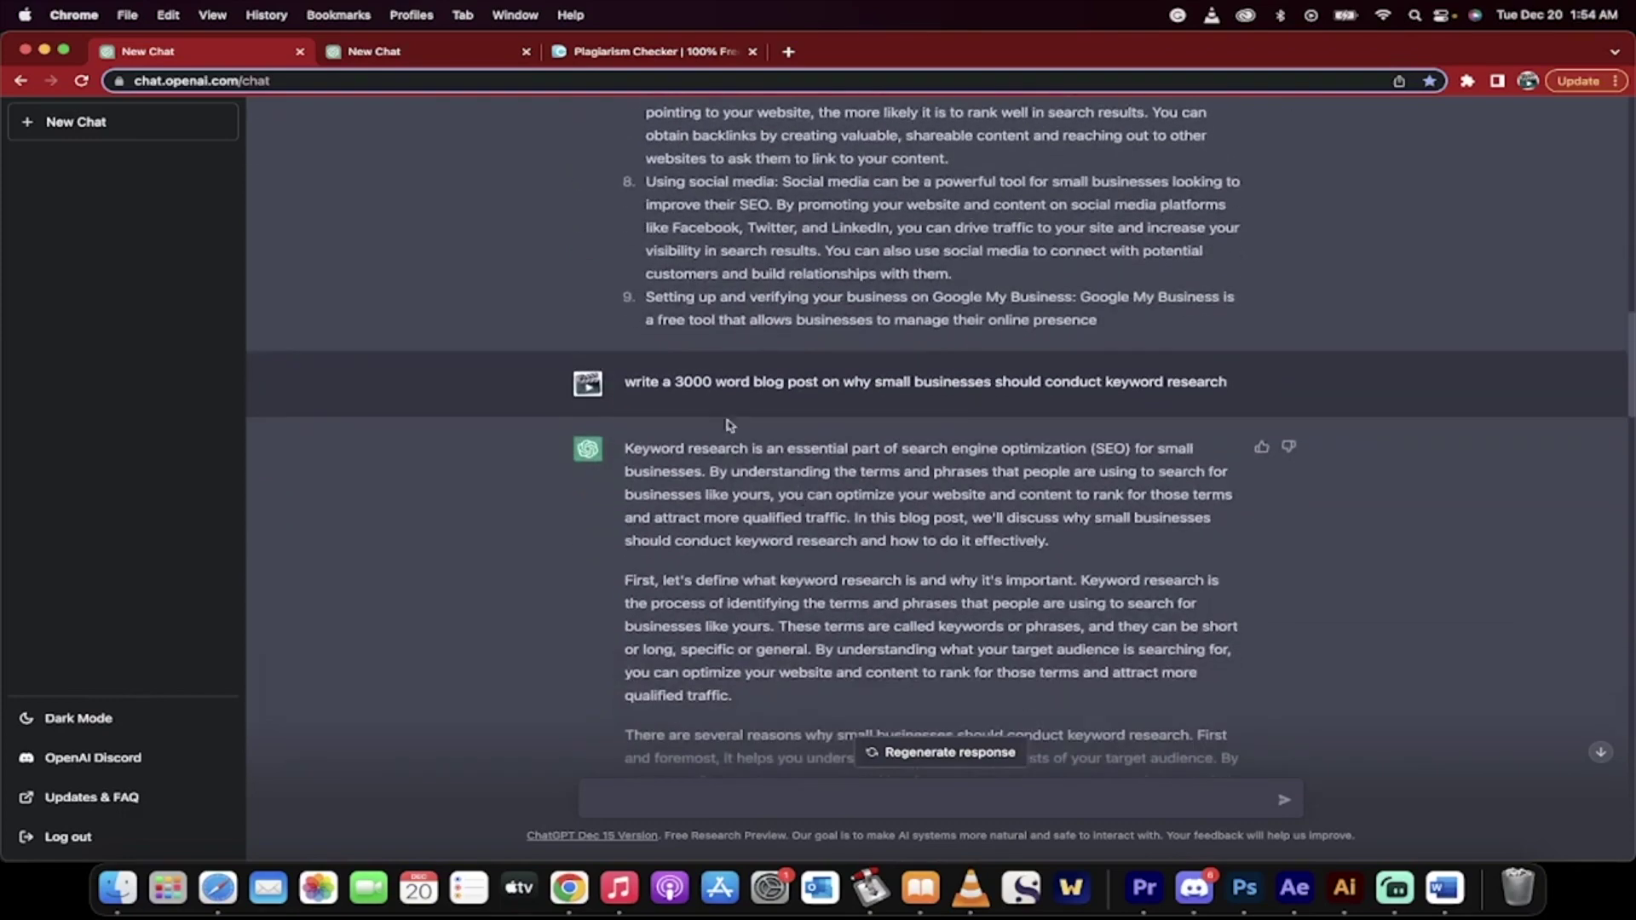
{"action": "left_click_drag", "start_coordinate": [626, 387], "coordinate": [1230, 395]}
{"action": "key", "text": "super+c"}
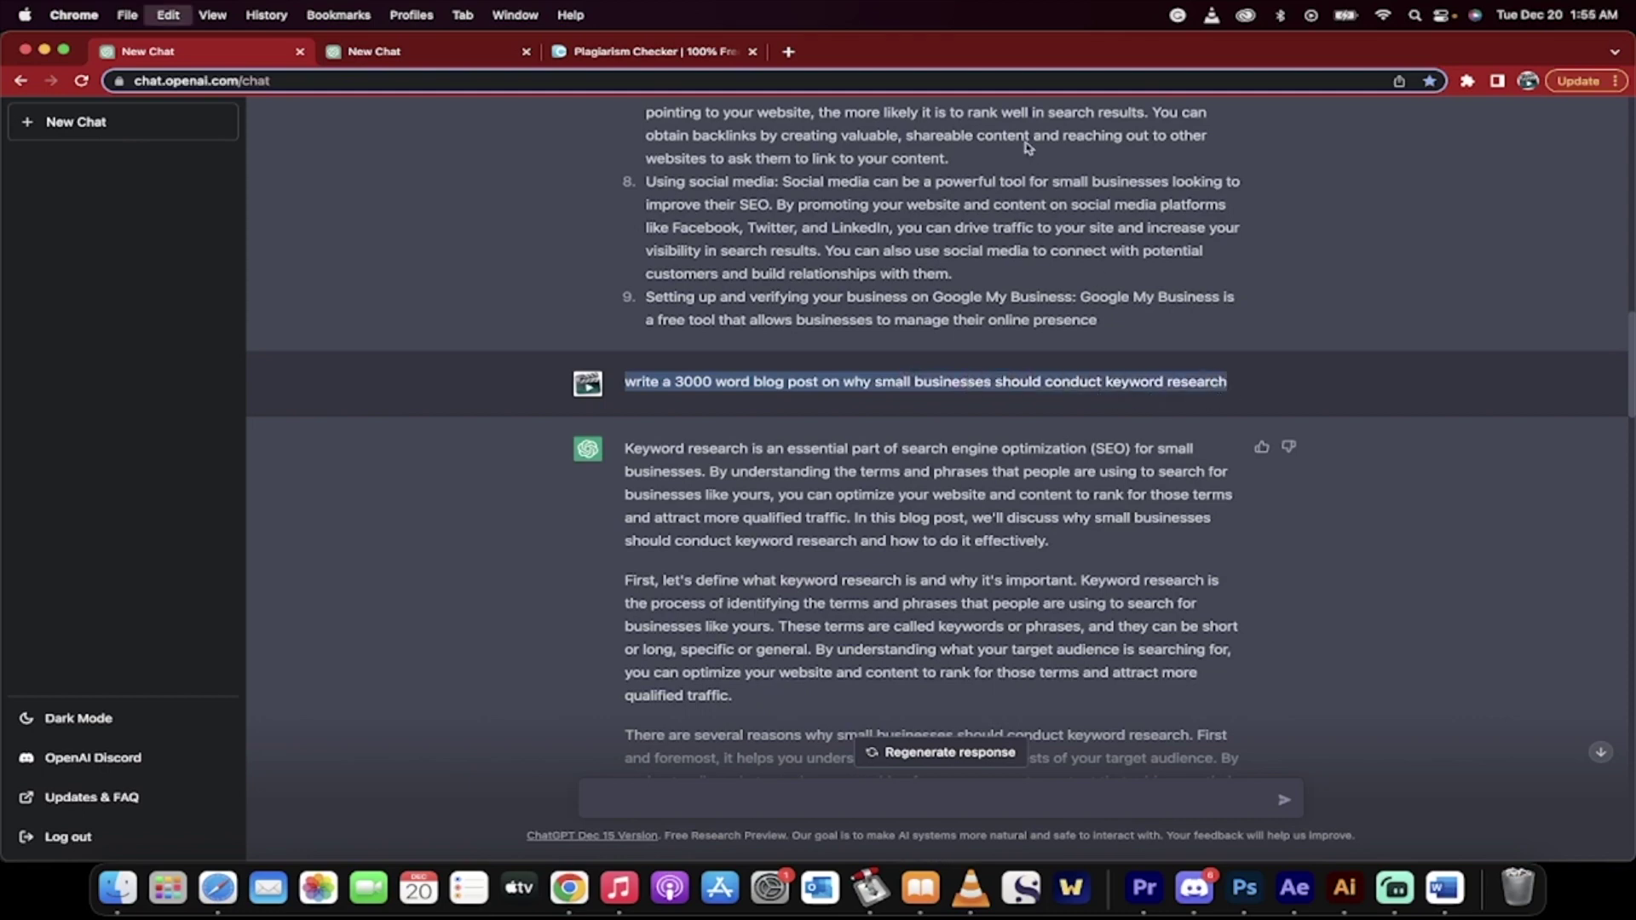
- Read the elaborated SEO ideas in the new chat and highlight the topic "Create high-quality, valuable content"
{"action": "left_click", "coordinate": [413, 41]}
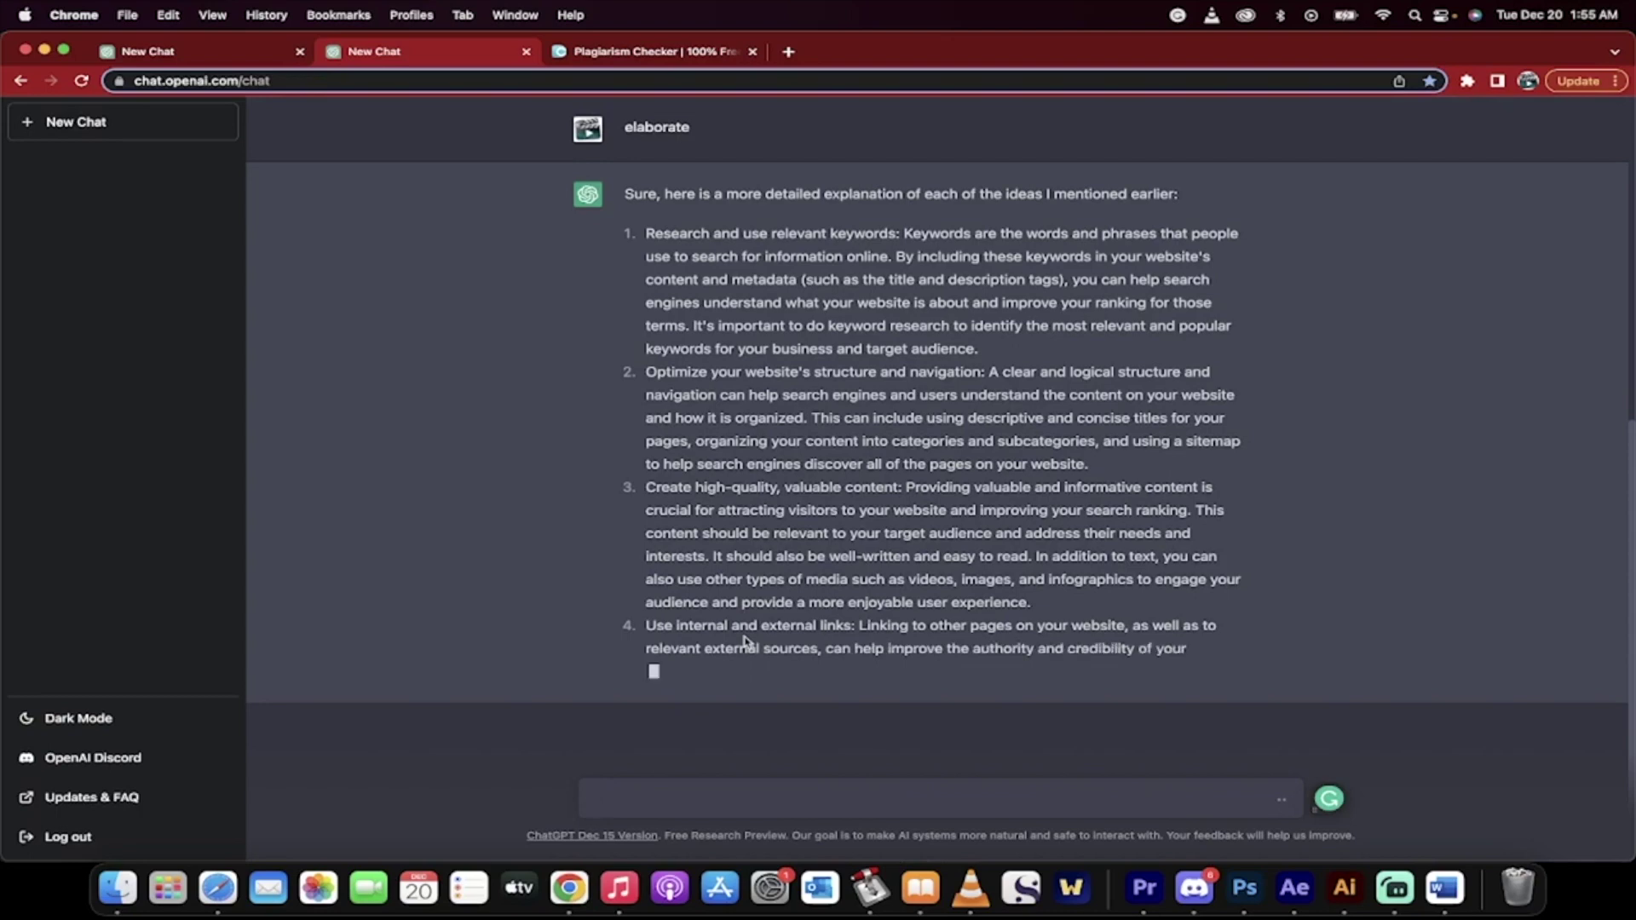
{"action": "scroll", "coordinate": [767, 469], "scroll_direction": "up", "scroll_amount": 5}
{"action": "scroll", "coordinate": [790, 288], "scroll_direction": "up", "scroll_amount": 1}
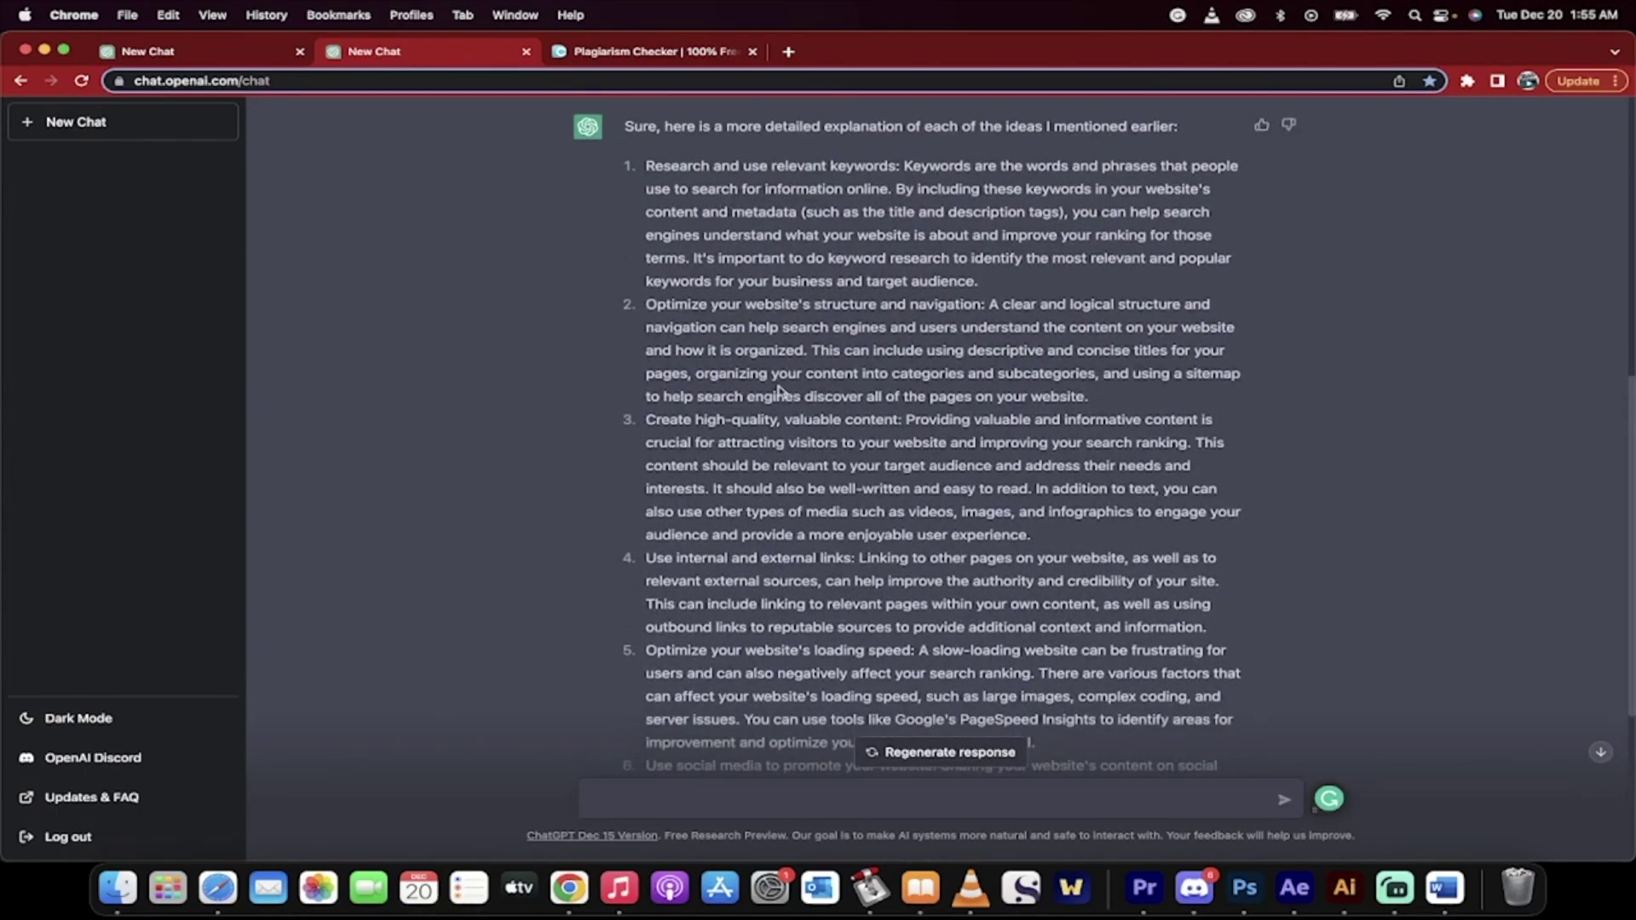
{"action": "scroll", "coordinate": [778, 392], "scroll_direction": "down", "scroll_amount": 2}
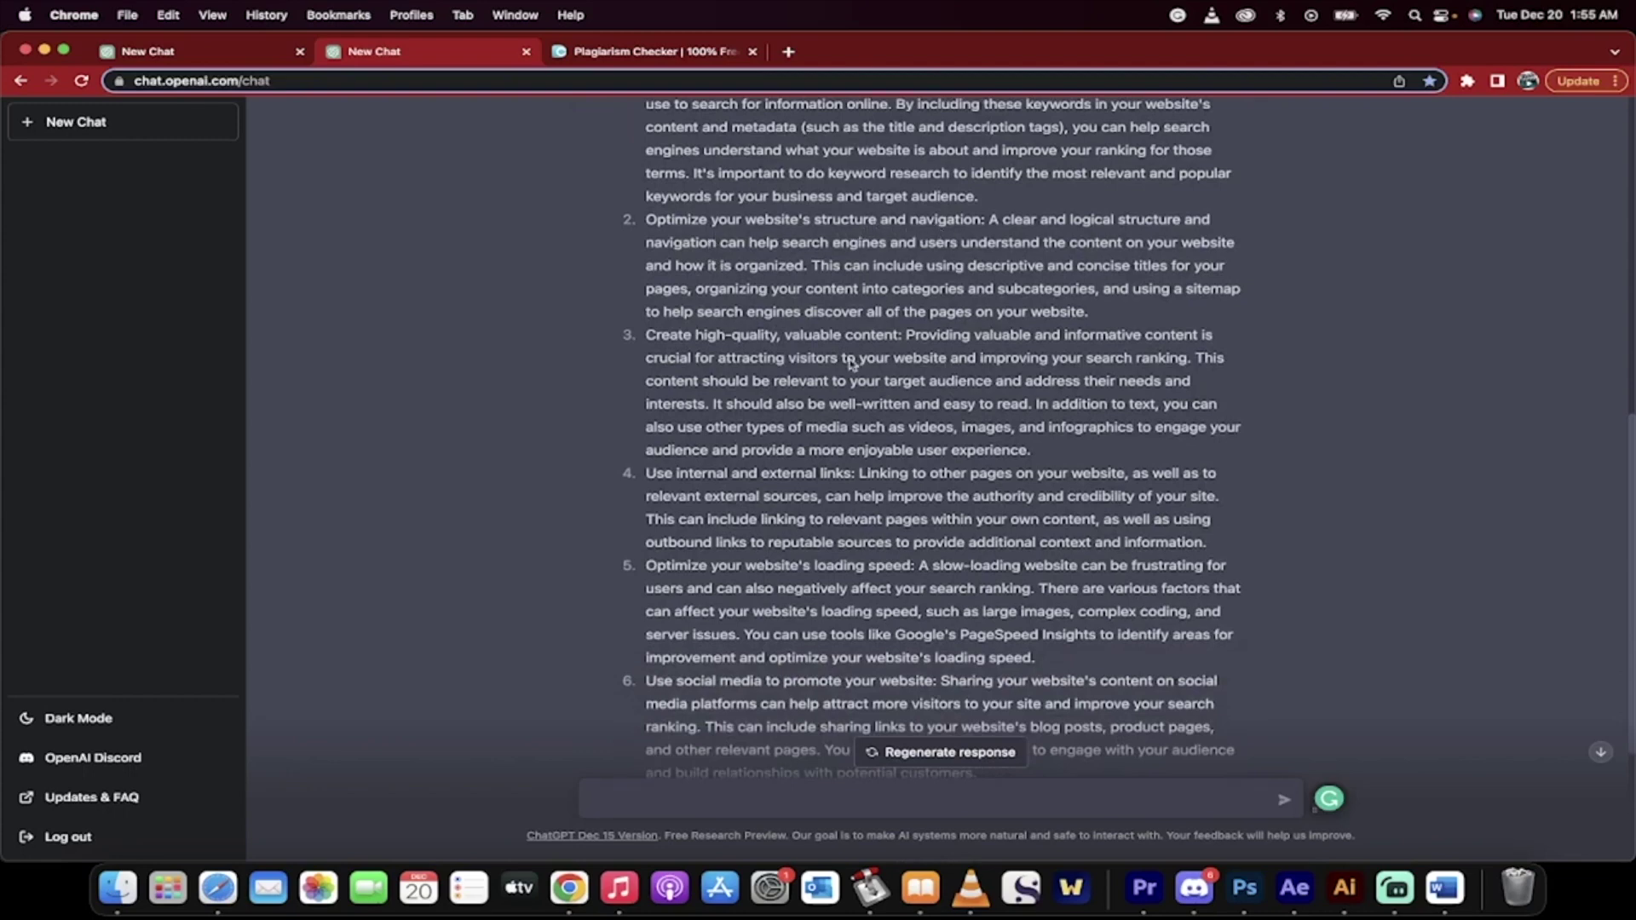
{"action": "scroll", "coordinate": [836, 415], "scroll_direction": "down", "scroll_amount": 2}
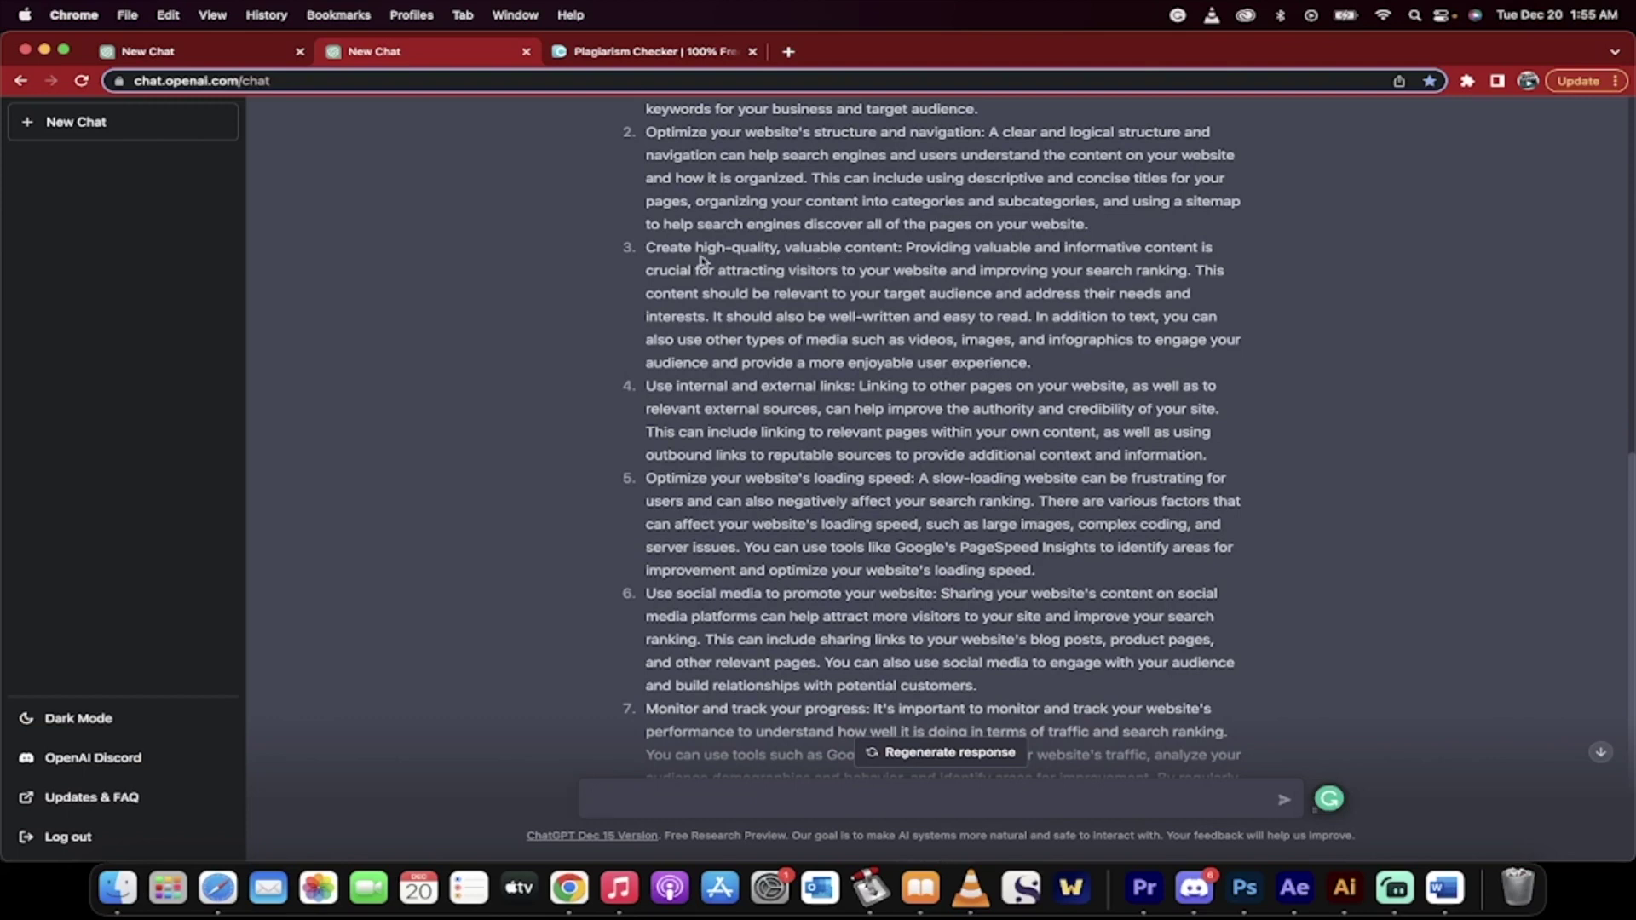
{"action": "left_click_drag", "start_coordinate": [648, 248], "coordinate": [898, 257]}
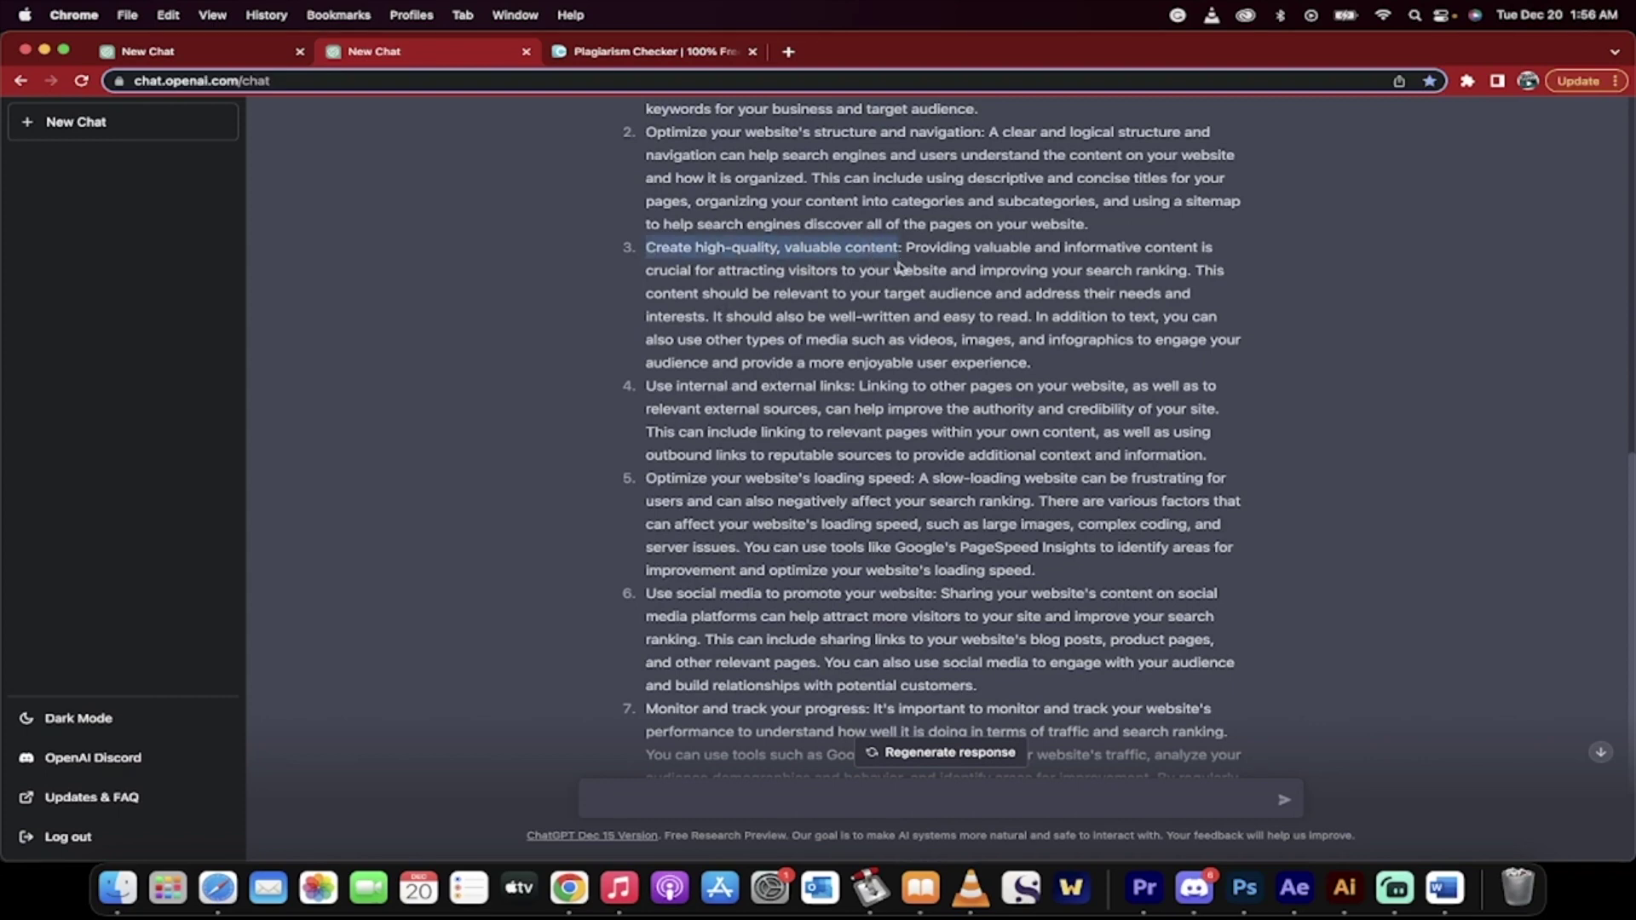
{"action": "scroll", "coordinate": [791, 437], "scroll_direction": "down", "scroll_amount": 3}
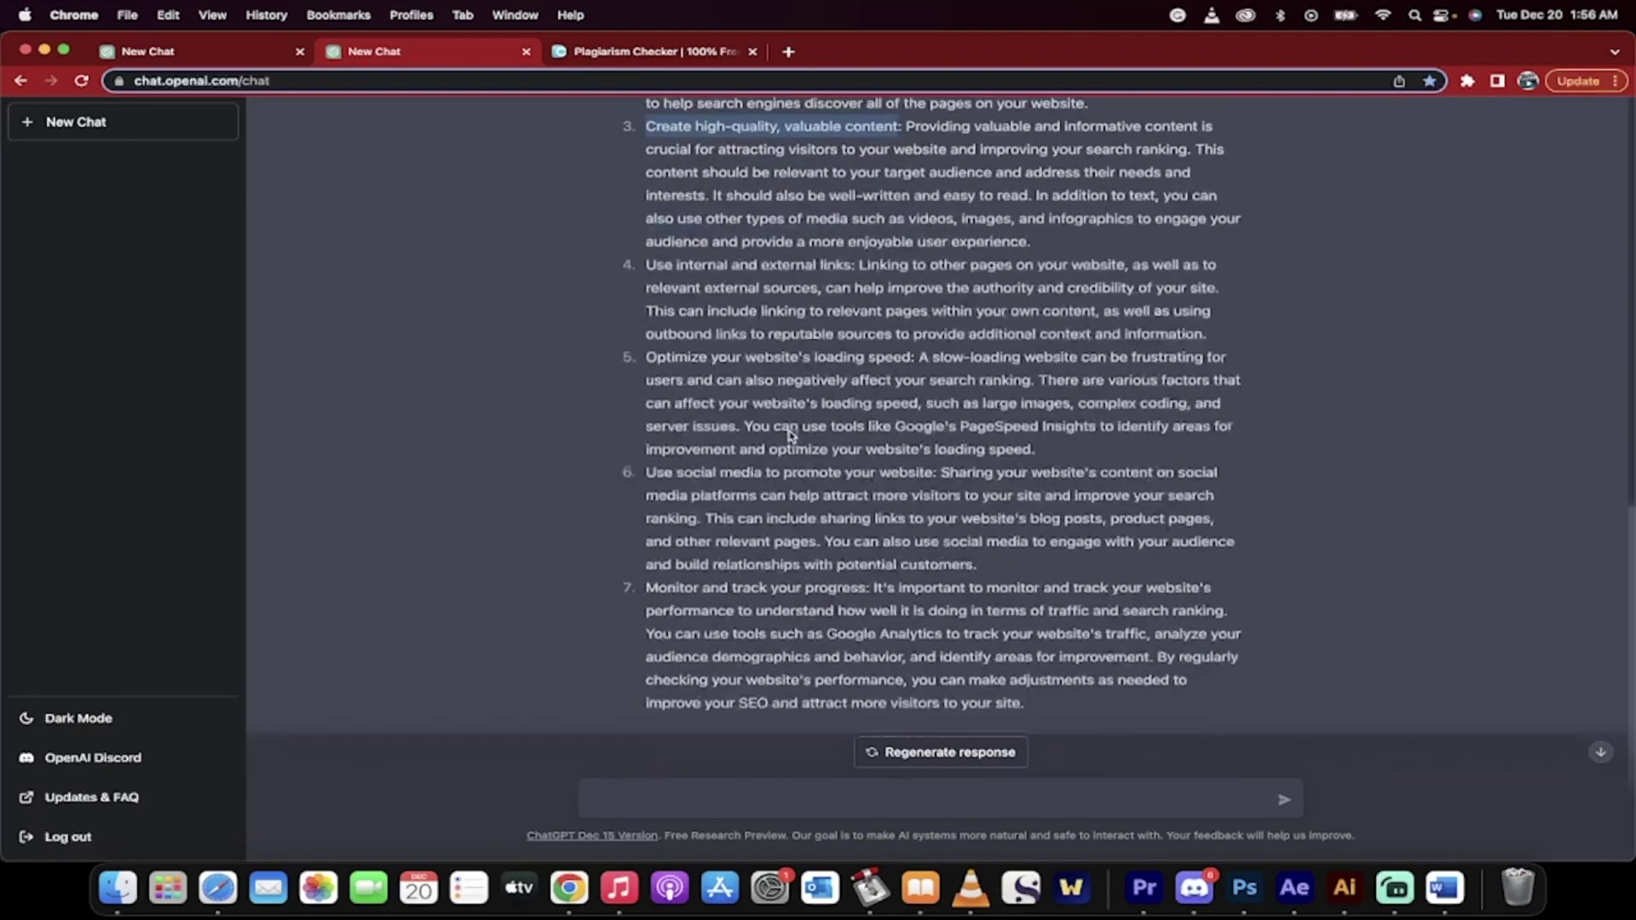
{"action": "scroll", "coordinate": [781, 368], "scroll_direction": "down", "scroll_amount": 3}
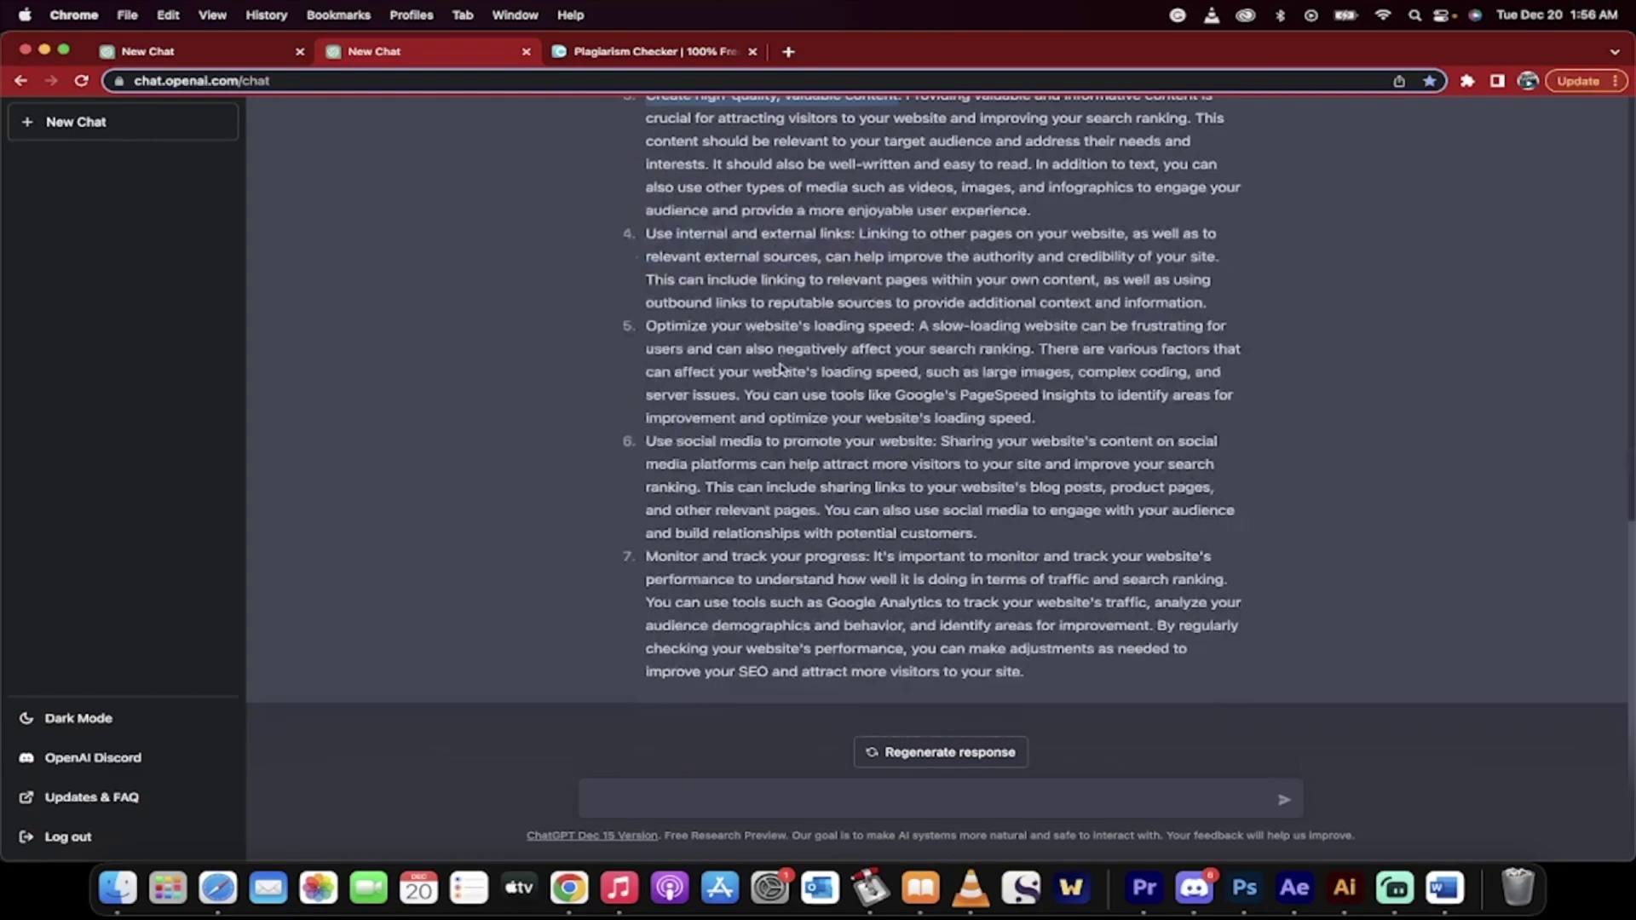
- Send the prompt "Write a 3000 word blog post on why businesses should create high-quality, valuable content in the style of Neil Patel"
{"action": "left_click", "coordinate": [636, 804]}
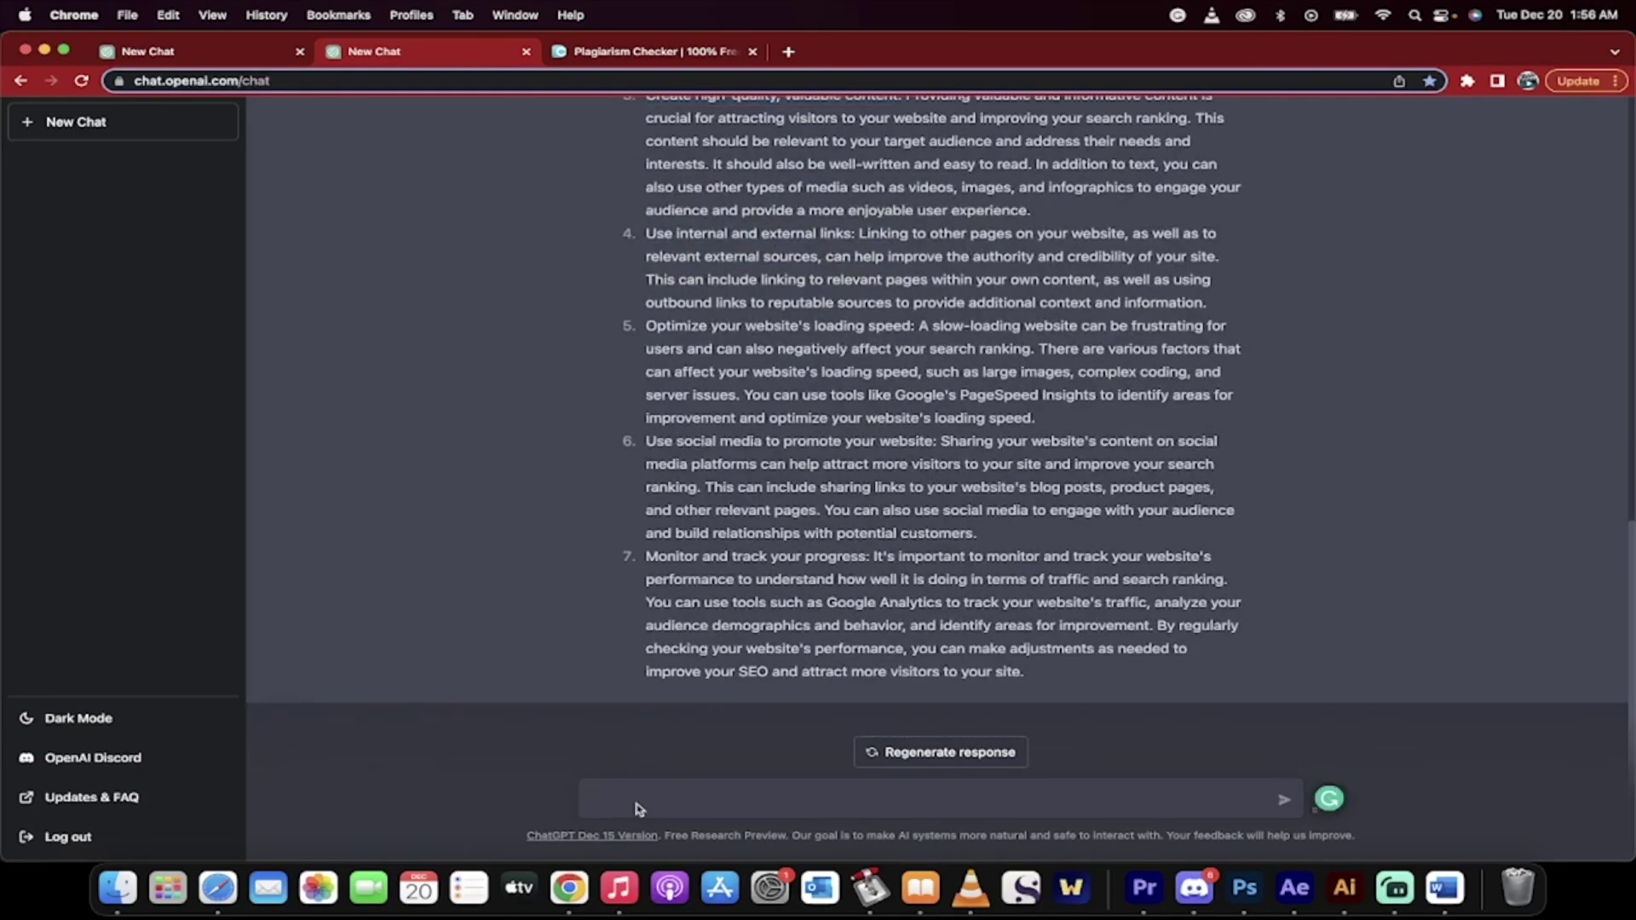
{"action": "type", "text": "Write a 3000 word blog post on"}
{"action": "scroll", "coordinate": [735, 284], "scroll_direction": "up", "scroll_amount": 2}
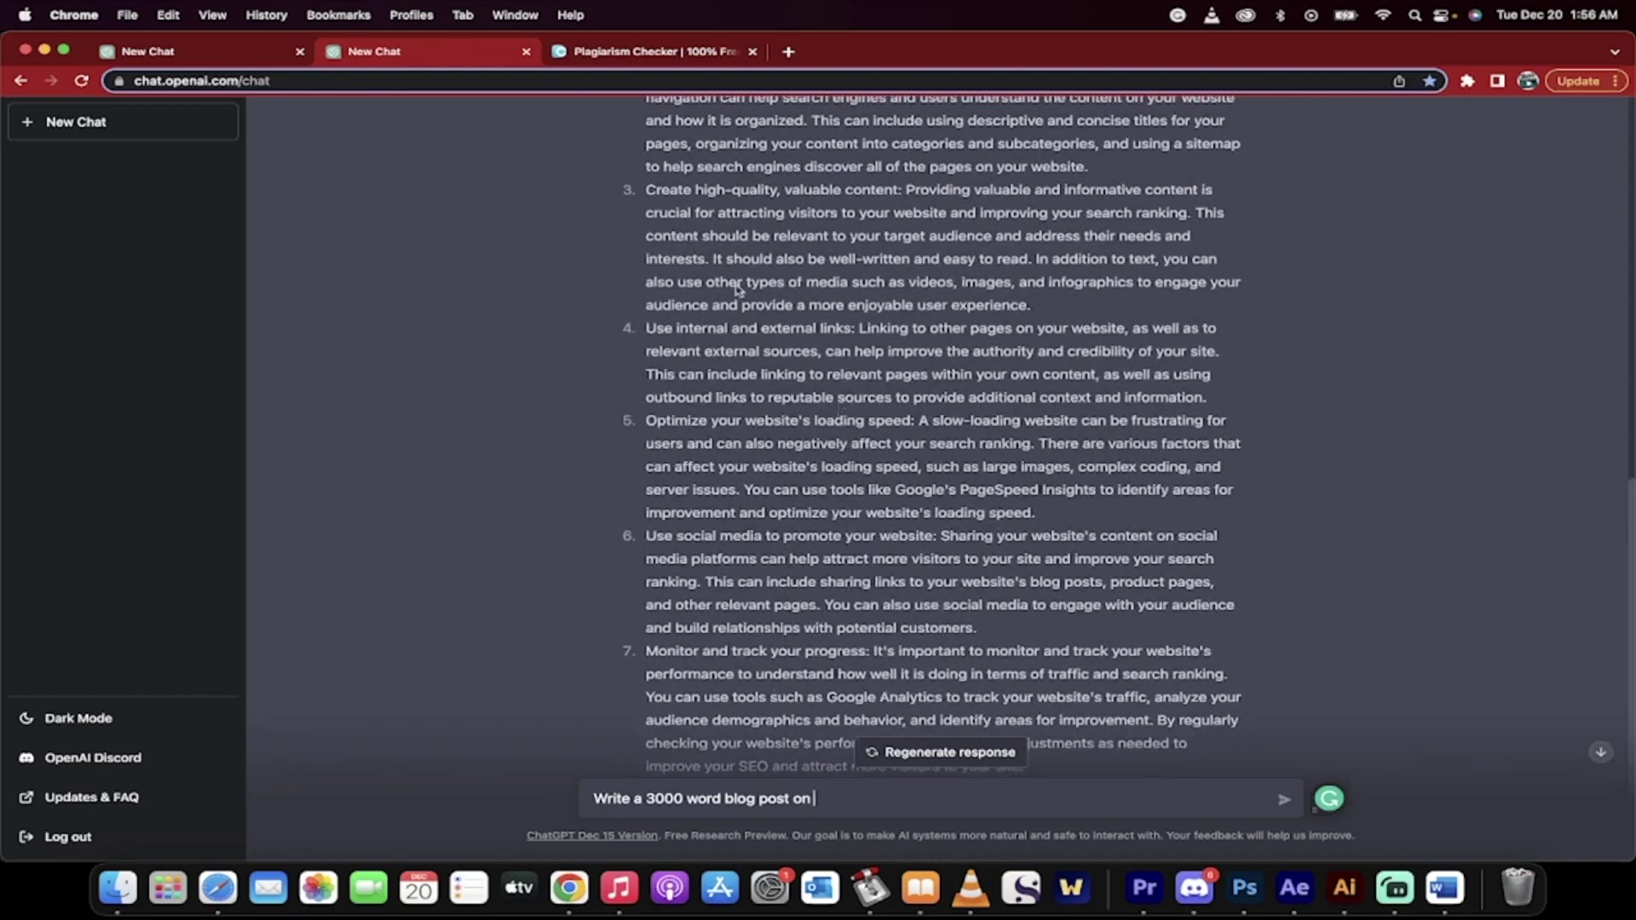
{"action": "type", "text": "why businesses"}
{"action": "key", "text": "BackSpace"}
{"action": "key", "text": "BackSpace"}
{"action": "key", "text": "BackSpace"}
{"action": "type", "text": "es sho"}
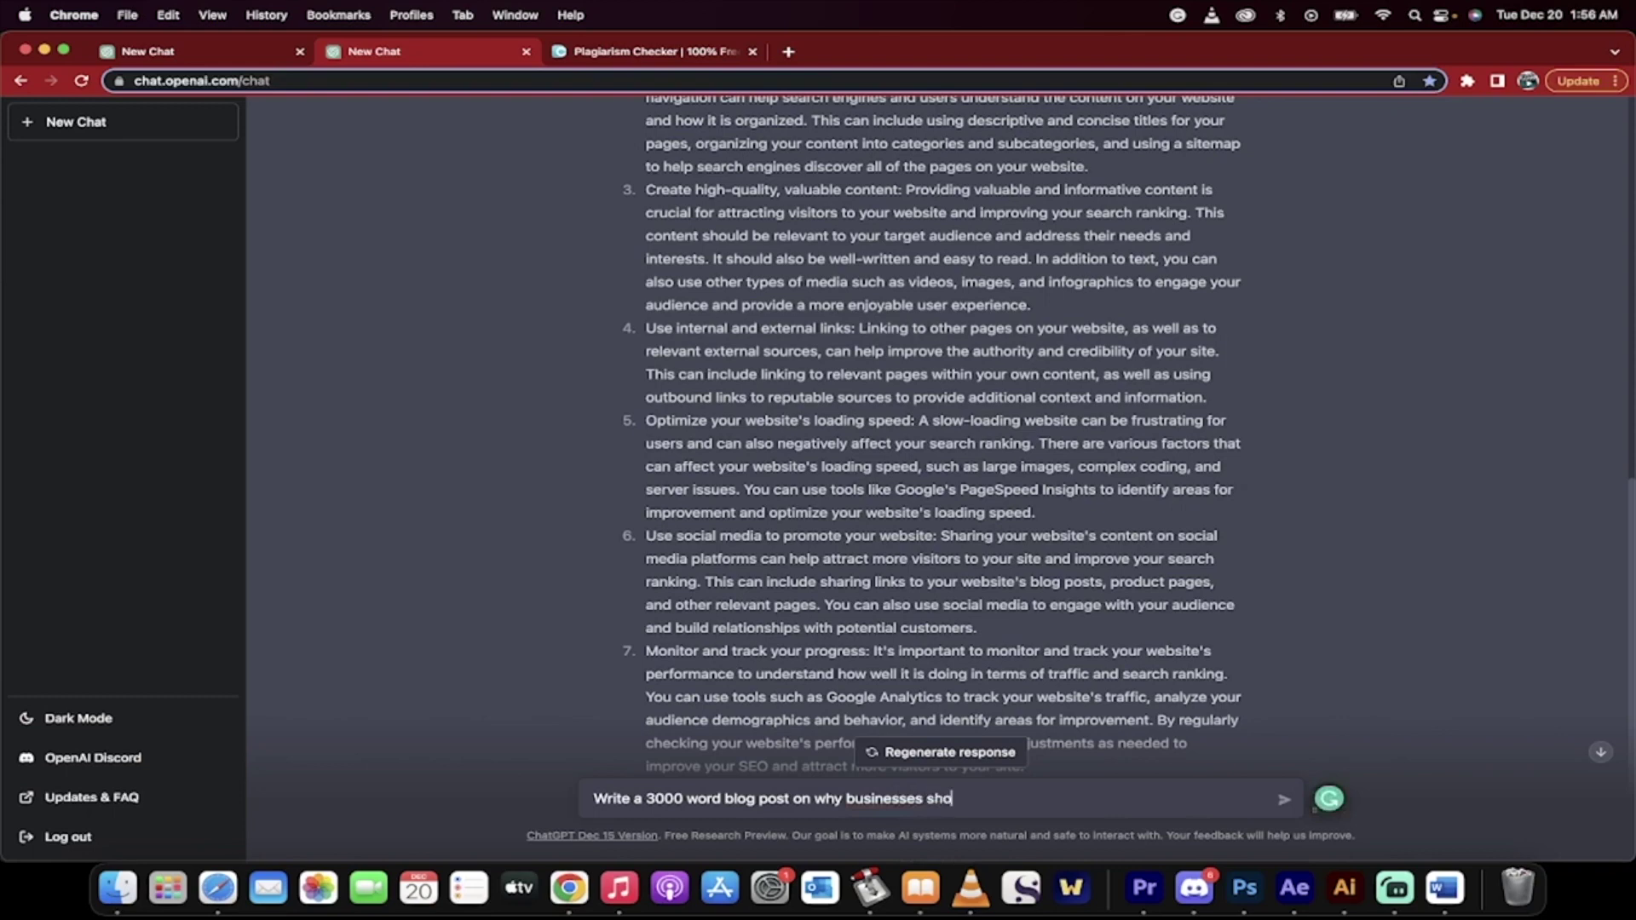
{"action": "type", "text": "uld create high-quality, valuable content"}
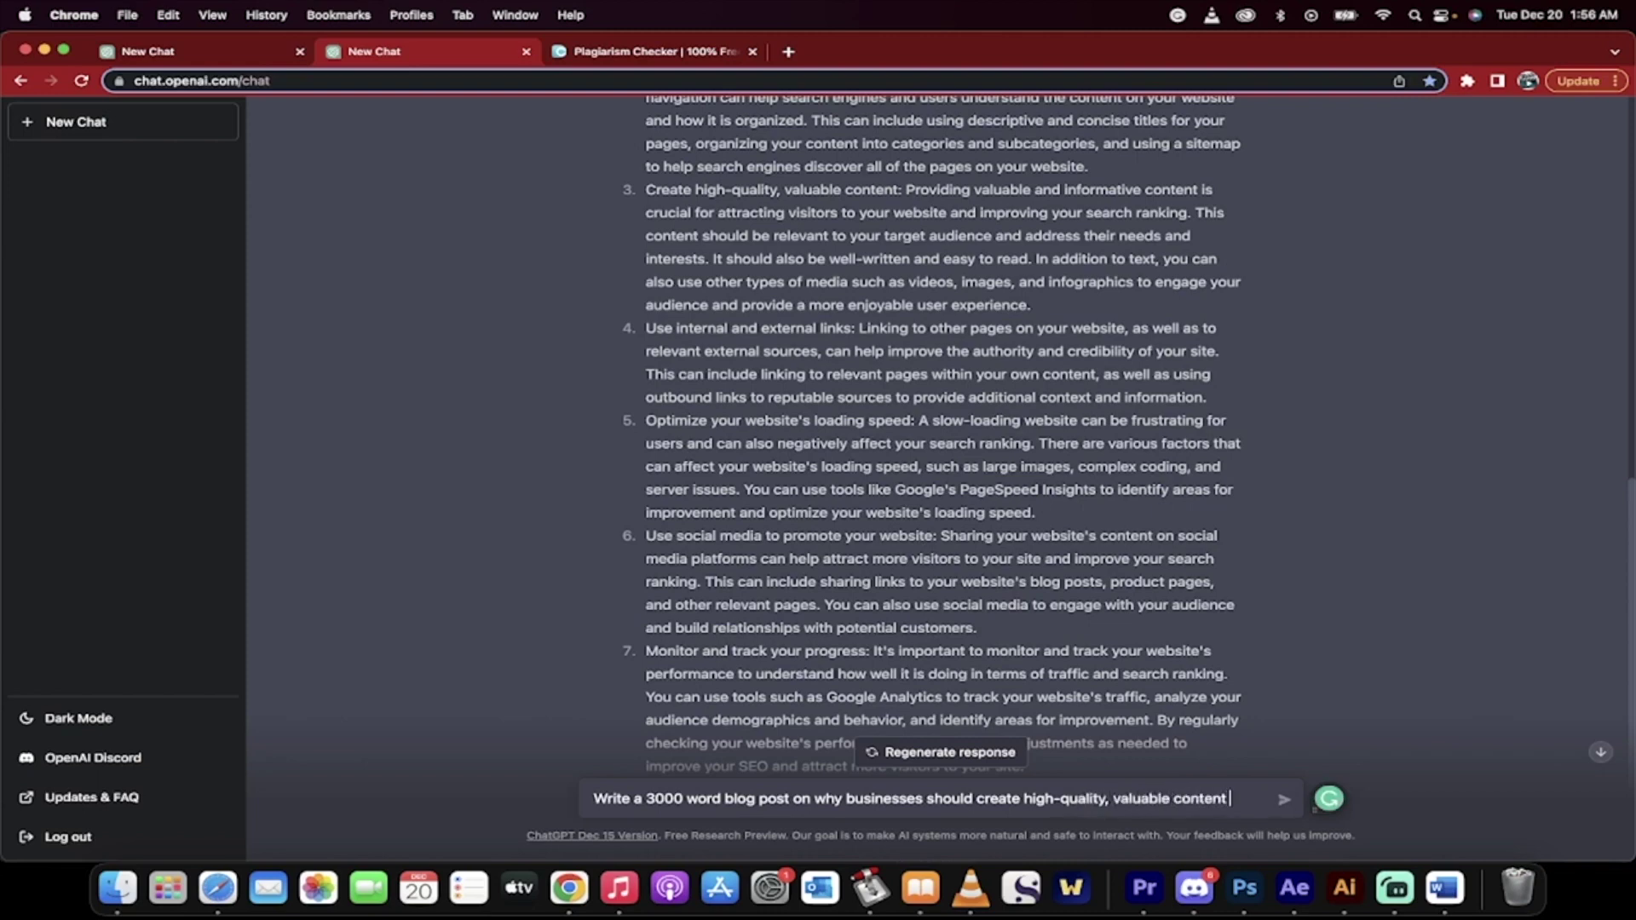
{"action": "type", "text": " in the style of"}
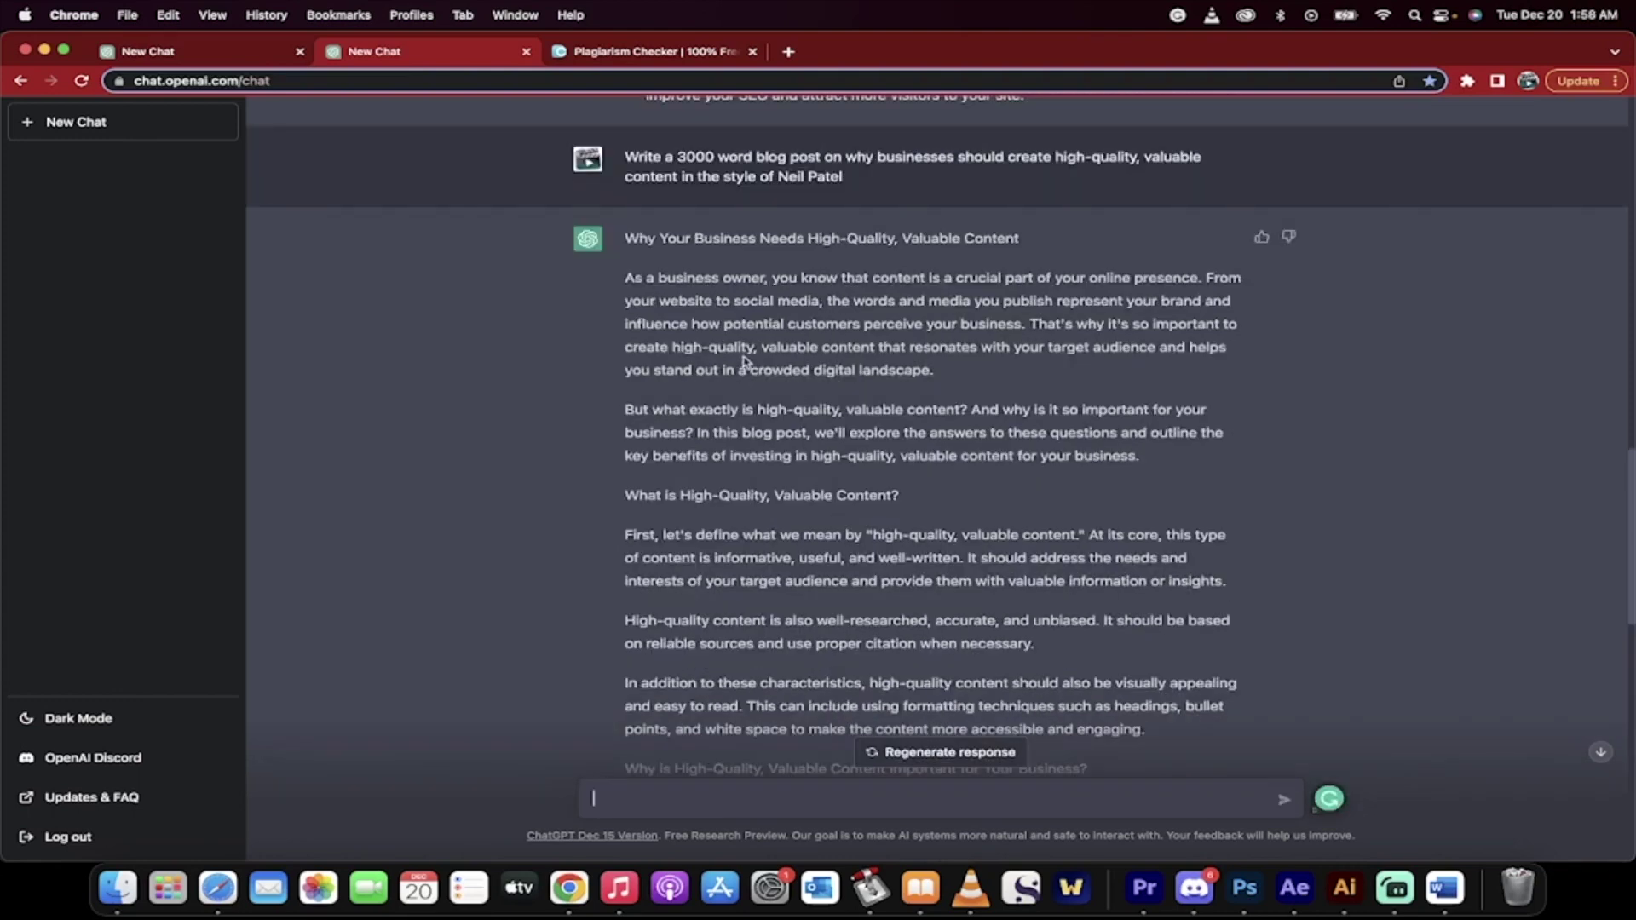
- Read the generated blog post from its introduction through the section on increased sales and revenue
{"action": "scroll", "coordinate": [797, 412], "scroll_direction": "down", "scroll_amount": 1}
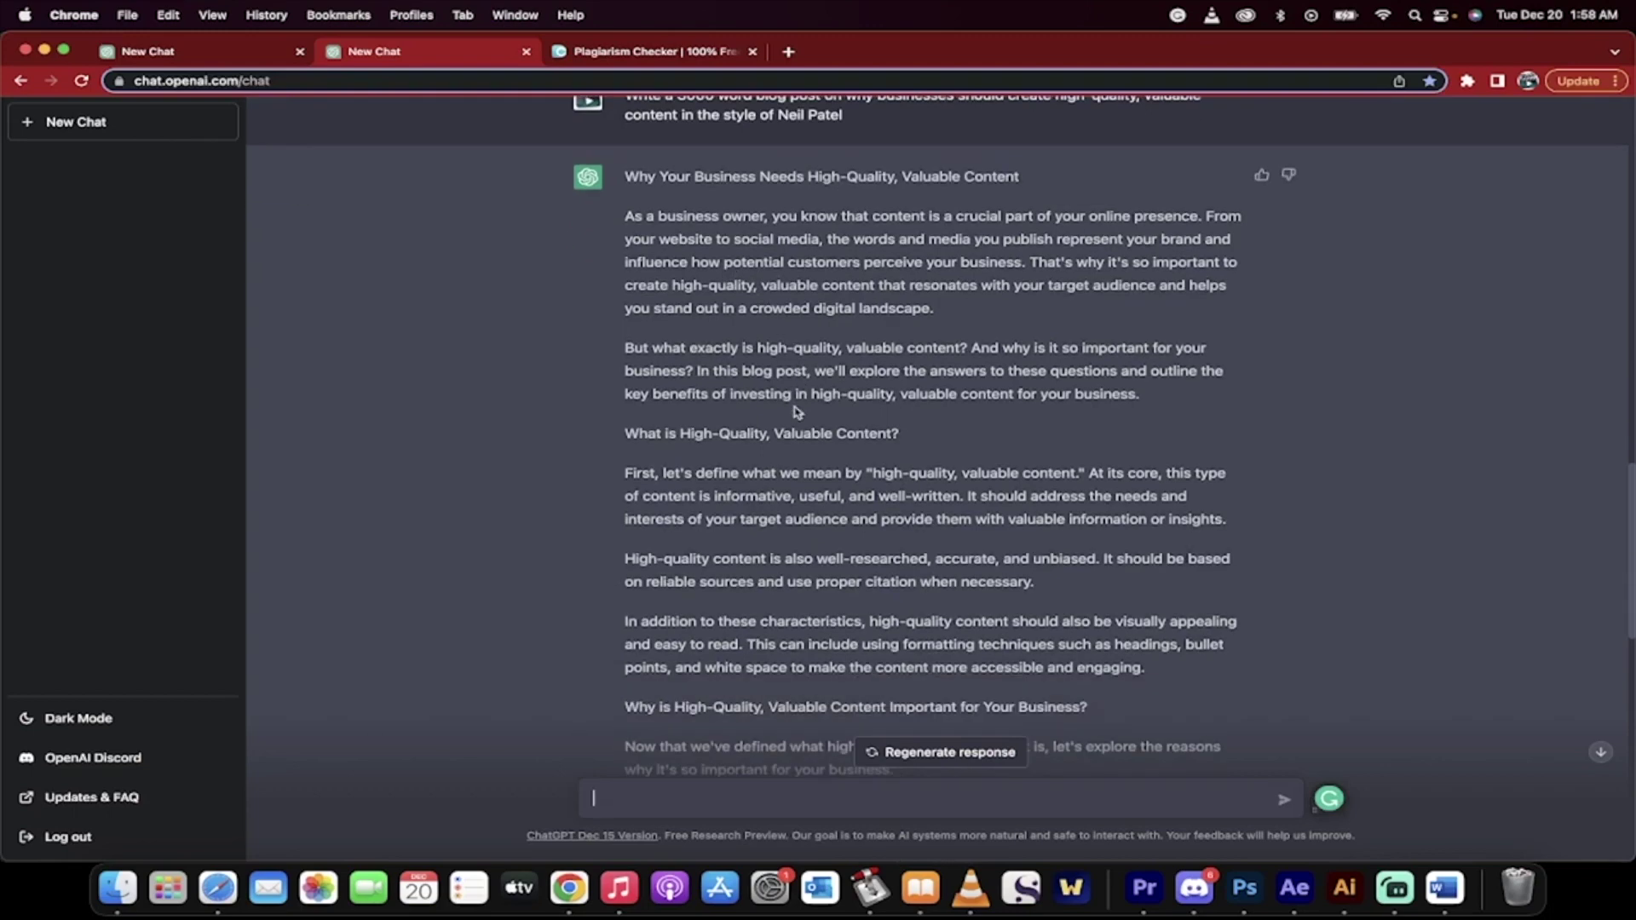
{"action": "scroll", "coordinate": [794, 427], "scroll_direction": "down", "scroll_amount": 1}
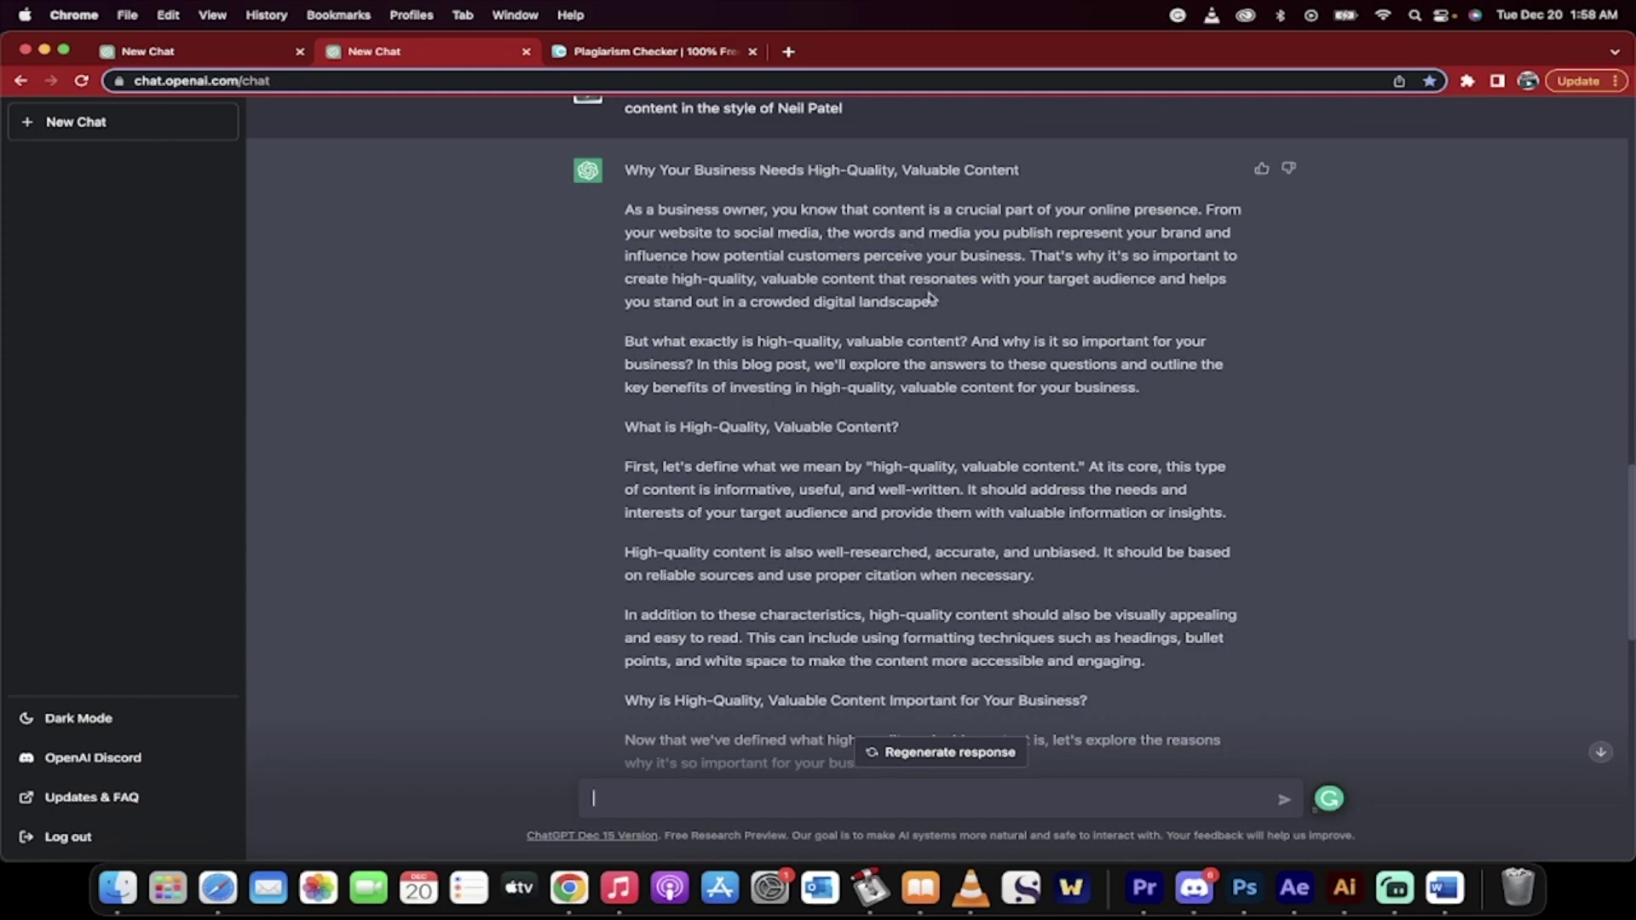
{"action": "scroll", "coordinate": [932, 299], "scroll_direction": "down", "scroll_amount": 2}
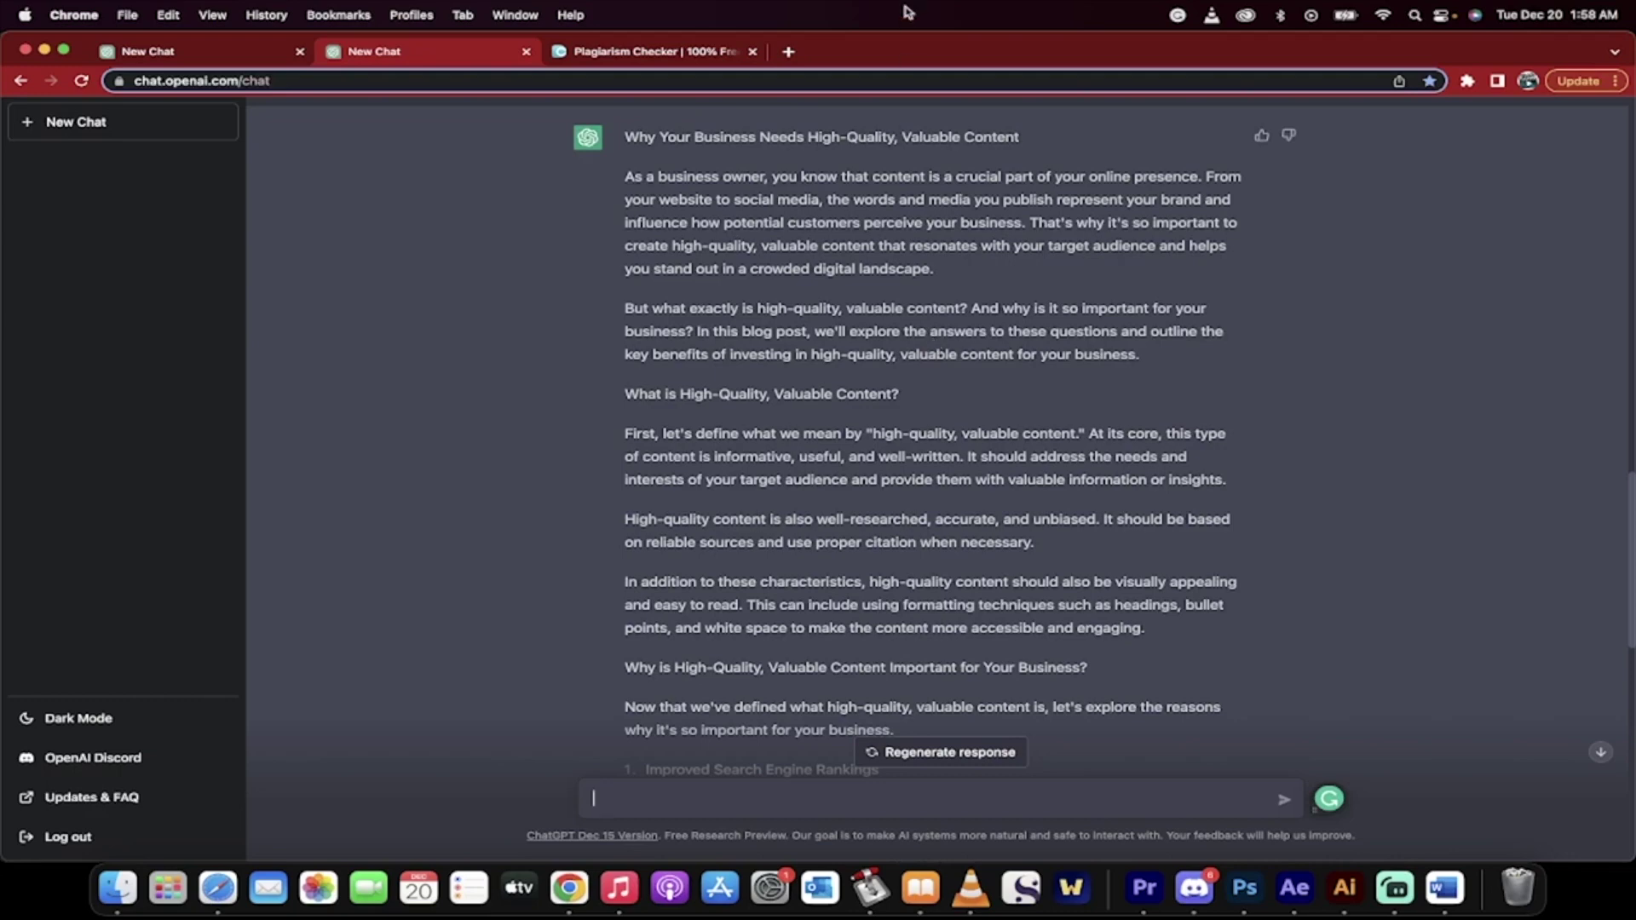
{"action": "scroll", "coordinate": [844, 362], "scroll_direction": "down", "scroll_amount": 3}
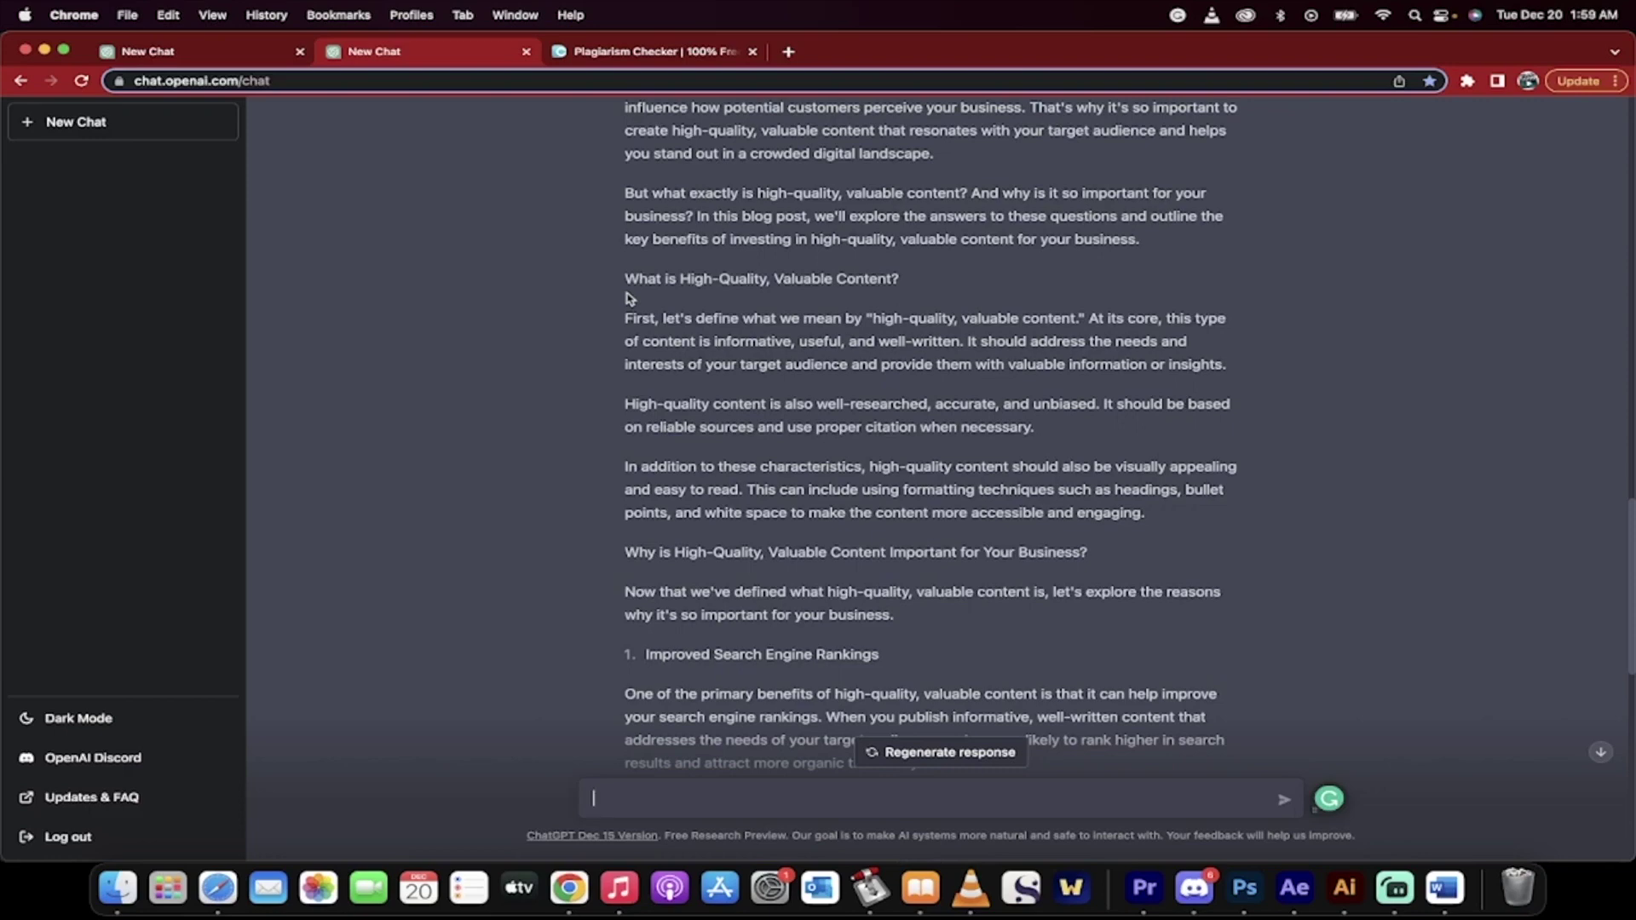
{"action": "scroll", "coordinate": [640, 345], "scroll_direction": "down", "scroll_amount": 4}
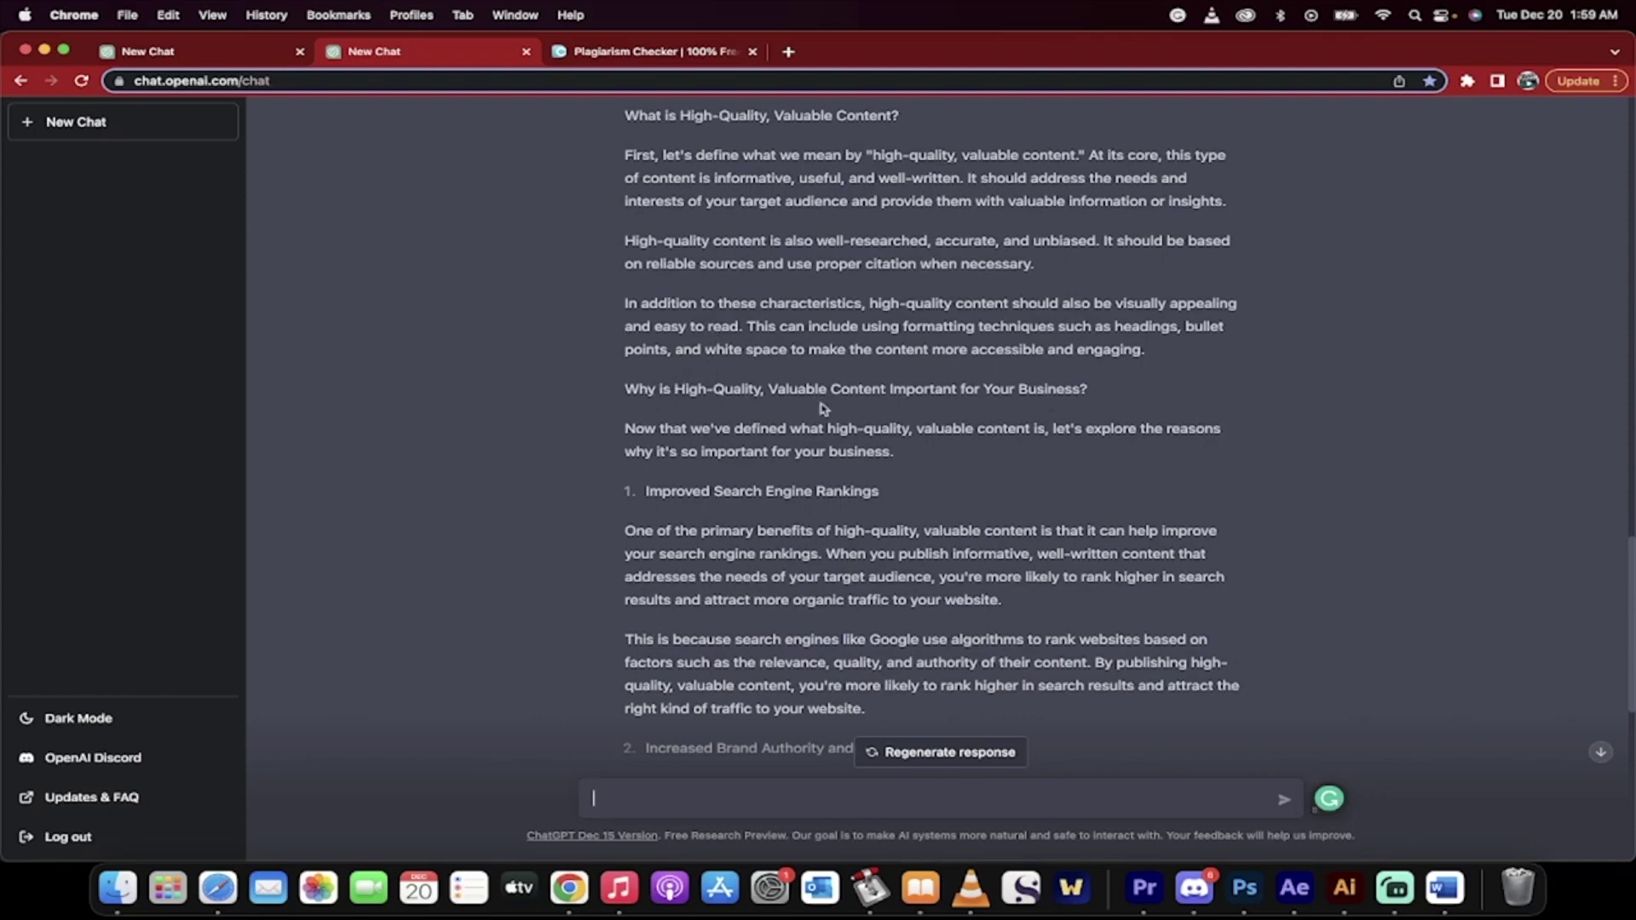
{"action": "scroll", "coordinate": [701, 333], "scroll_direction": "down", "scroll_amount": 4}
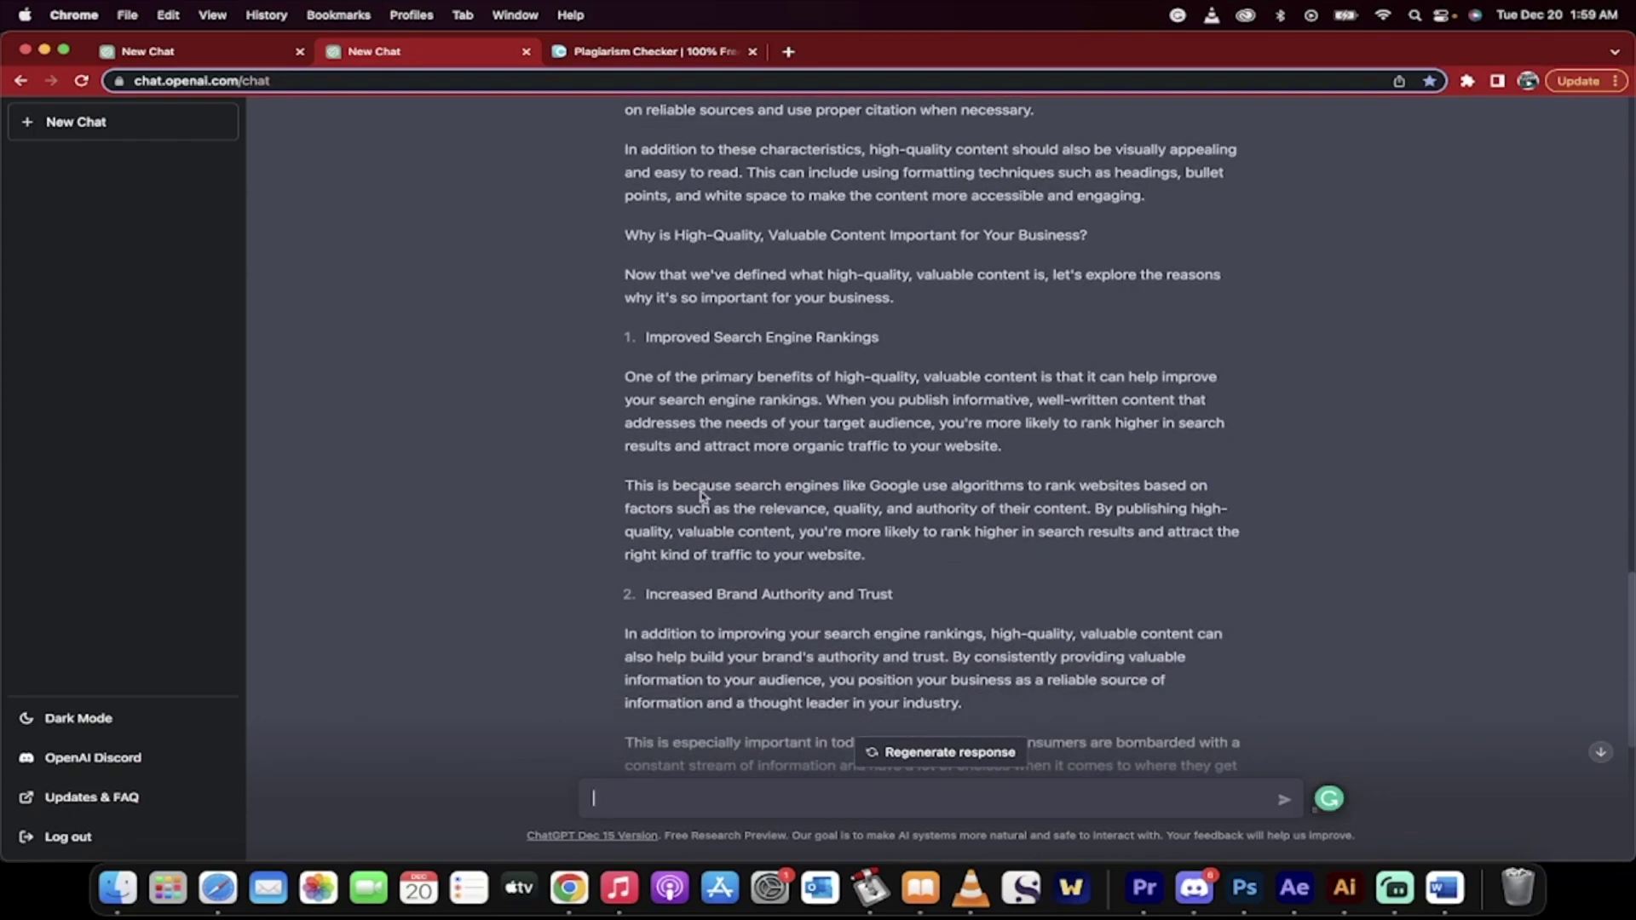
{"action": "scroll", "coordinate": [703, 497], "scroll_direction": "down", "scroll_amount": 3}
{"action": "scroll", "coordinate": [701, 497], "scroll_direction": "down", "scroll_amount": 1}
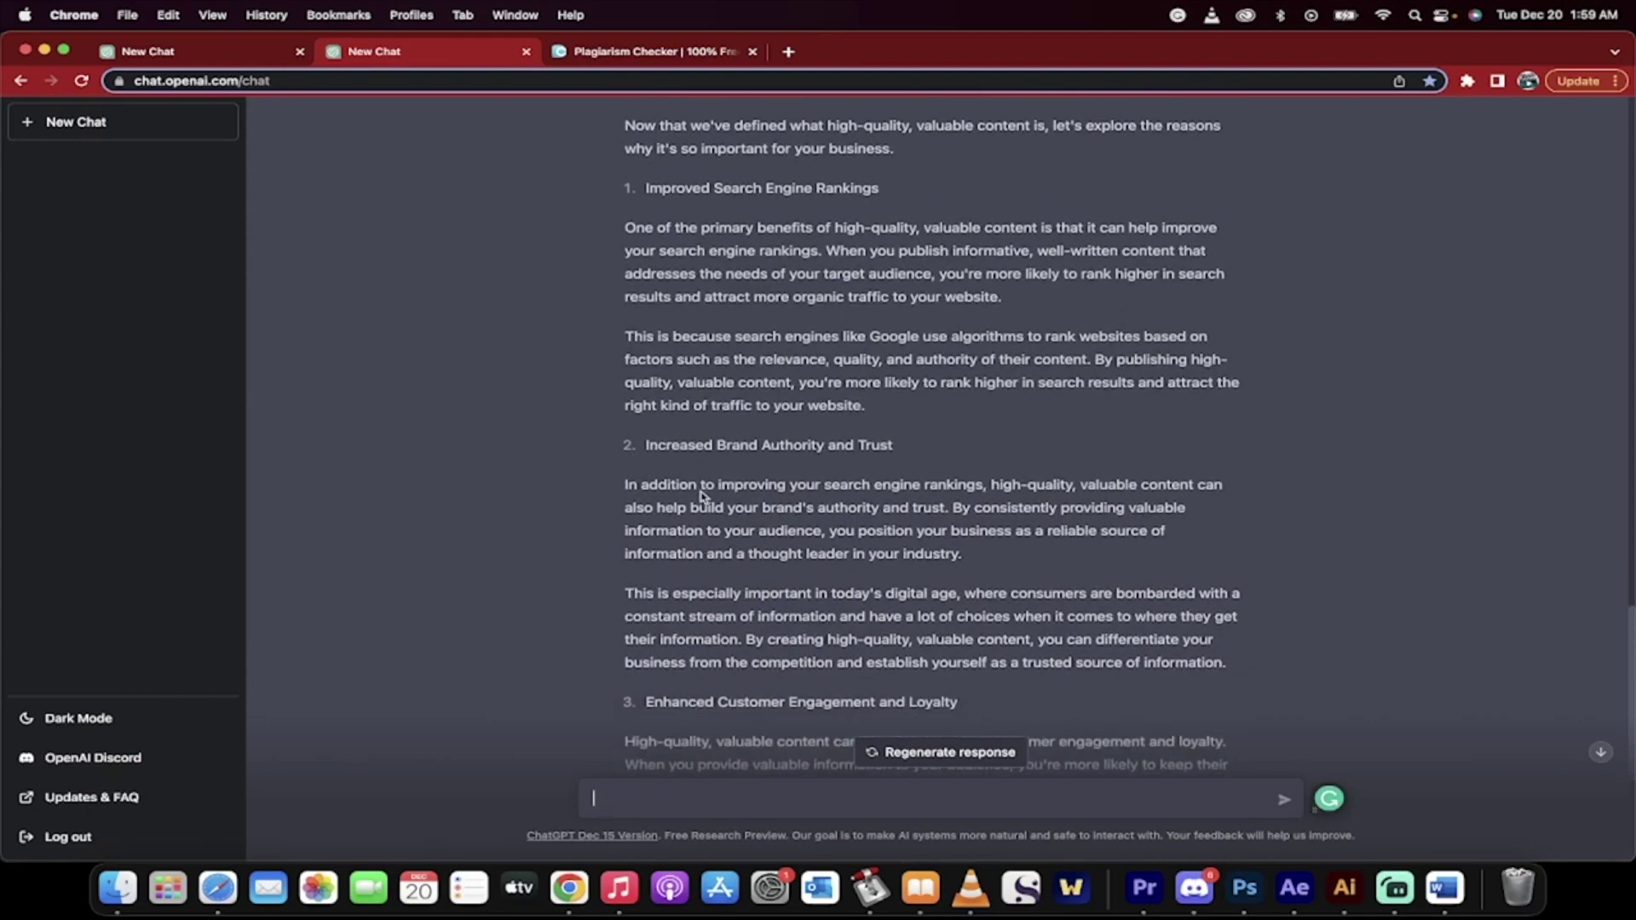
{"action": "scroll", "coordinate": [701, 497], "scroll_direction": "down", "scroll_amount": 3}
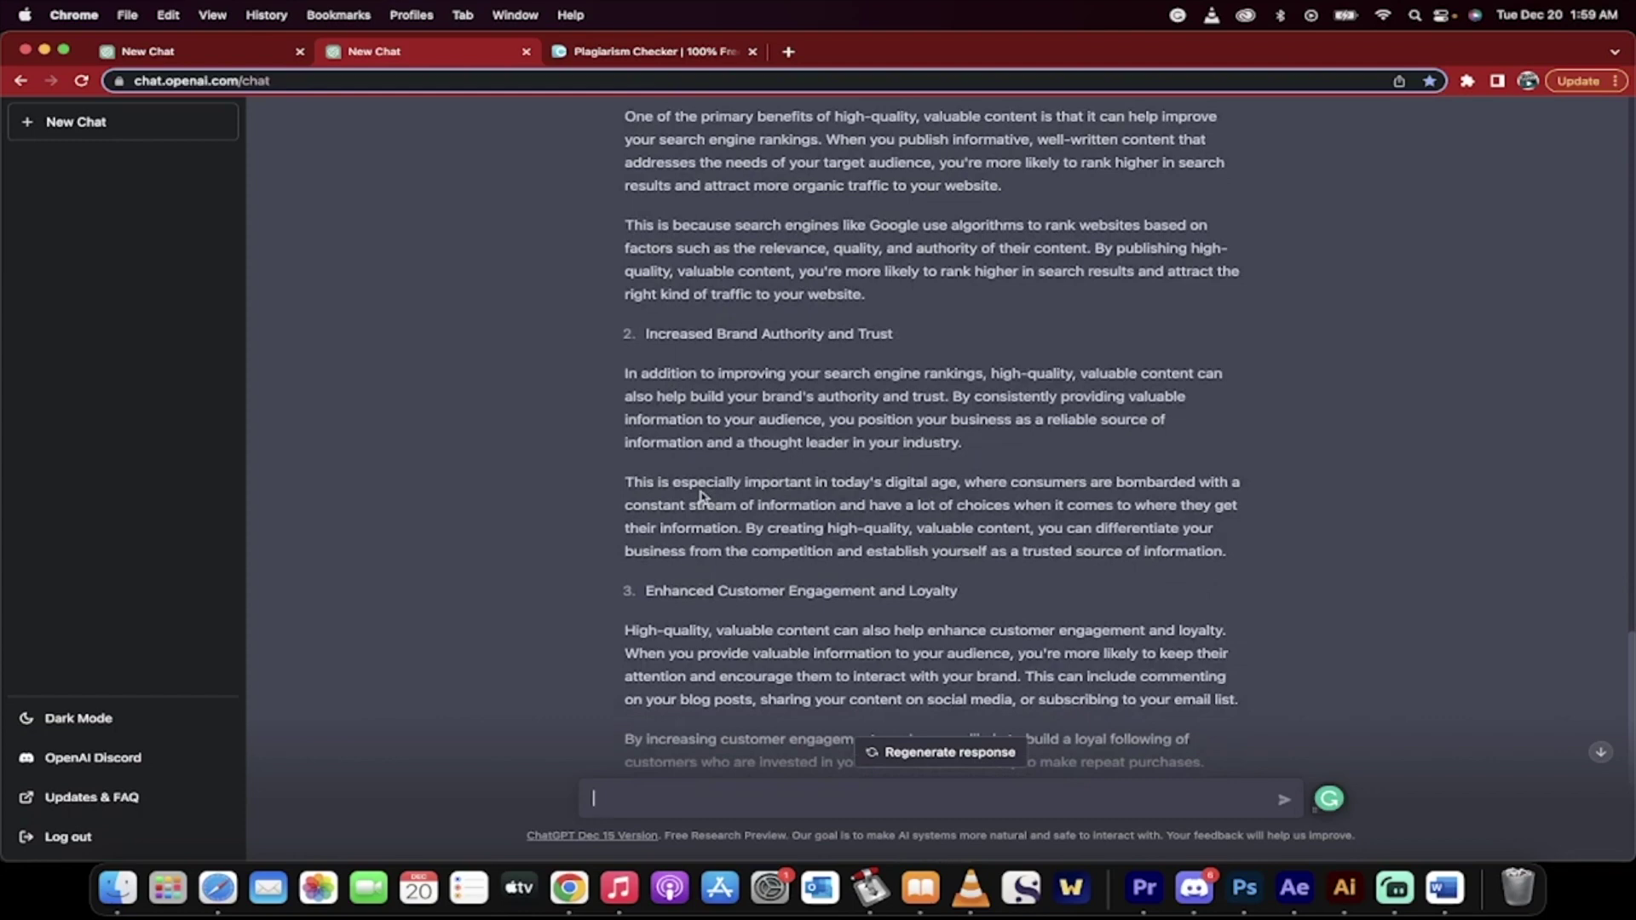
{"action": "scroll", "coordinate": [701, 497], "scroll_direction": "down", "scroll_amount": 6}
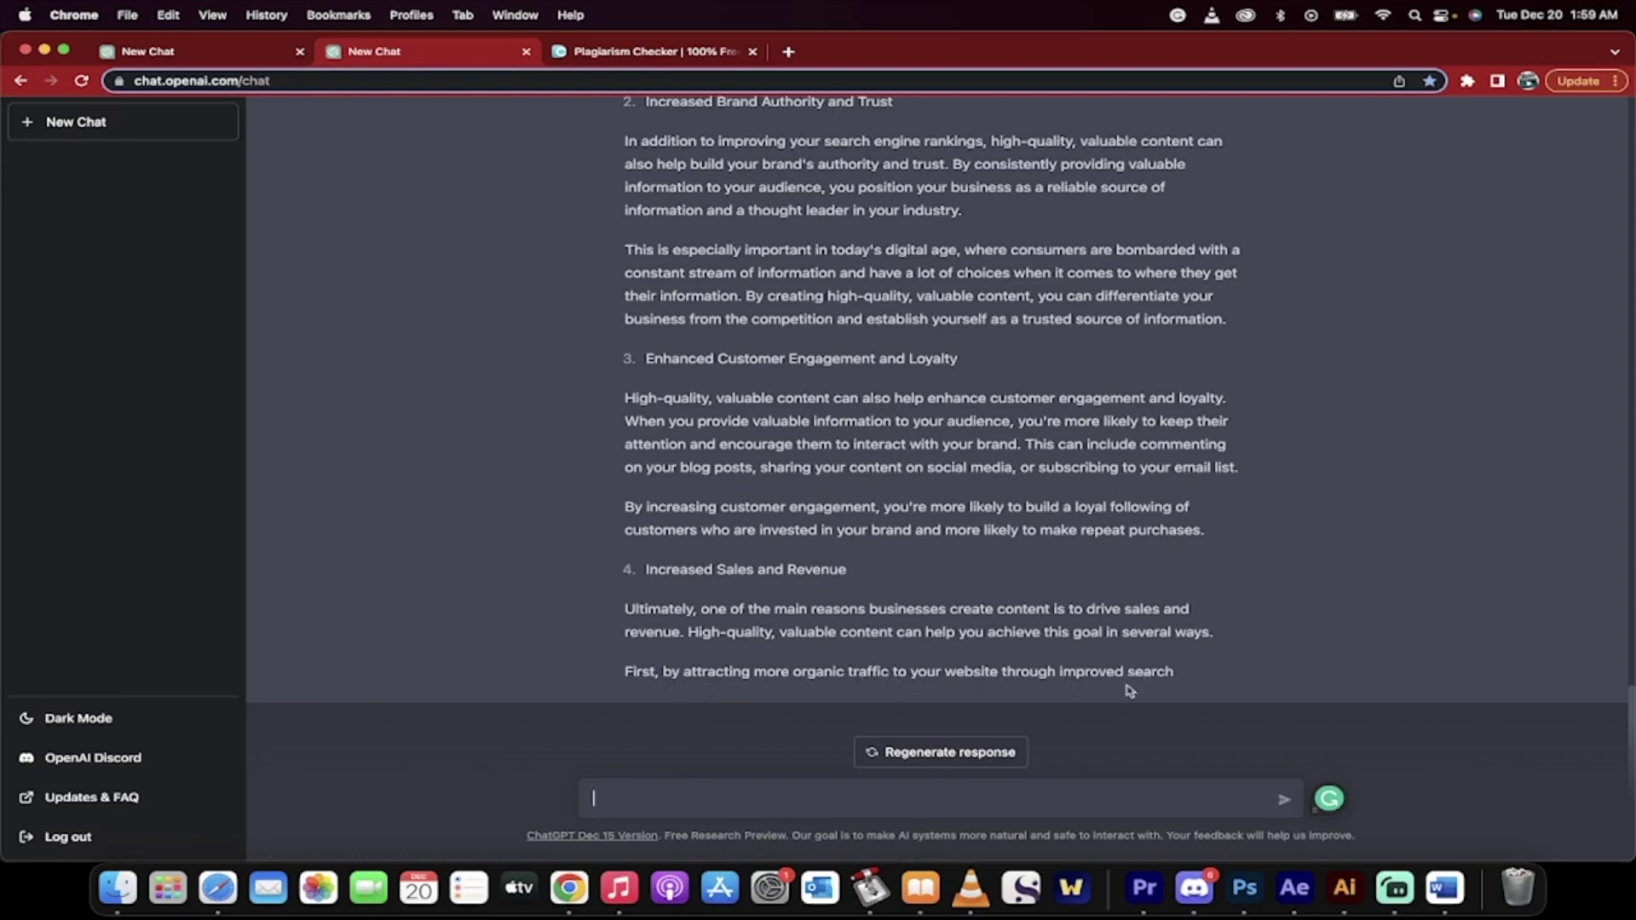
- Send the follow-up prompt "continue" and read the rest of the blog post down to its conclusion
{"action": "left_click", "coordinate": [725, 805]}
{"action": "type", "text": "continue"}
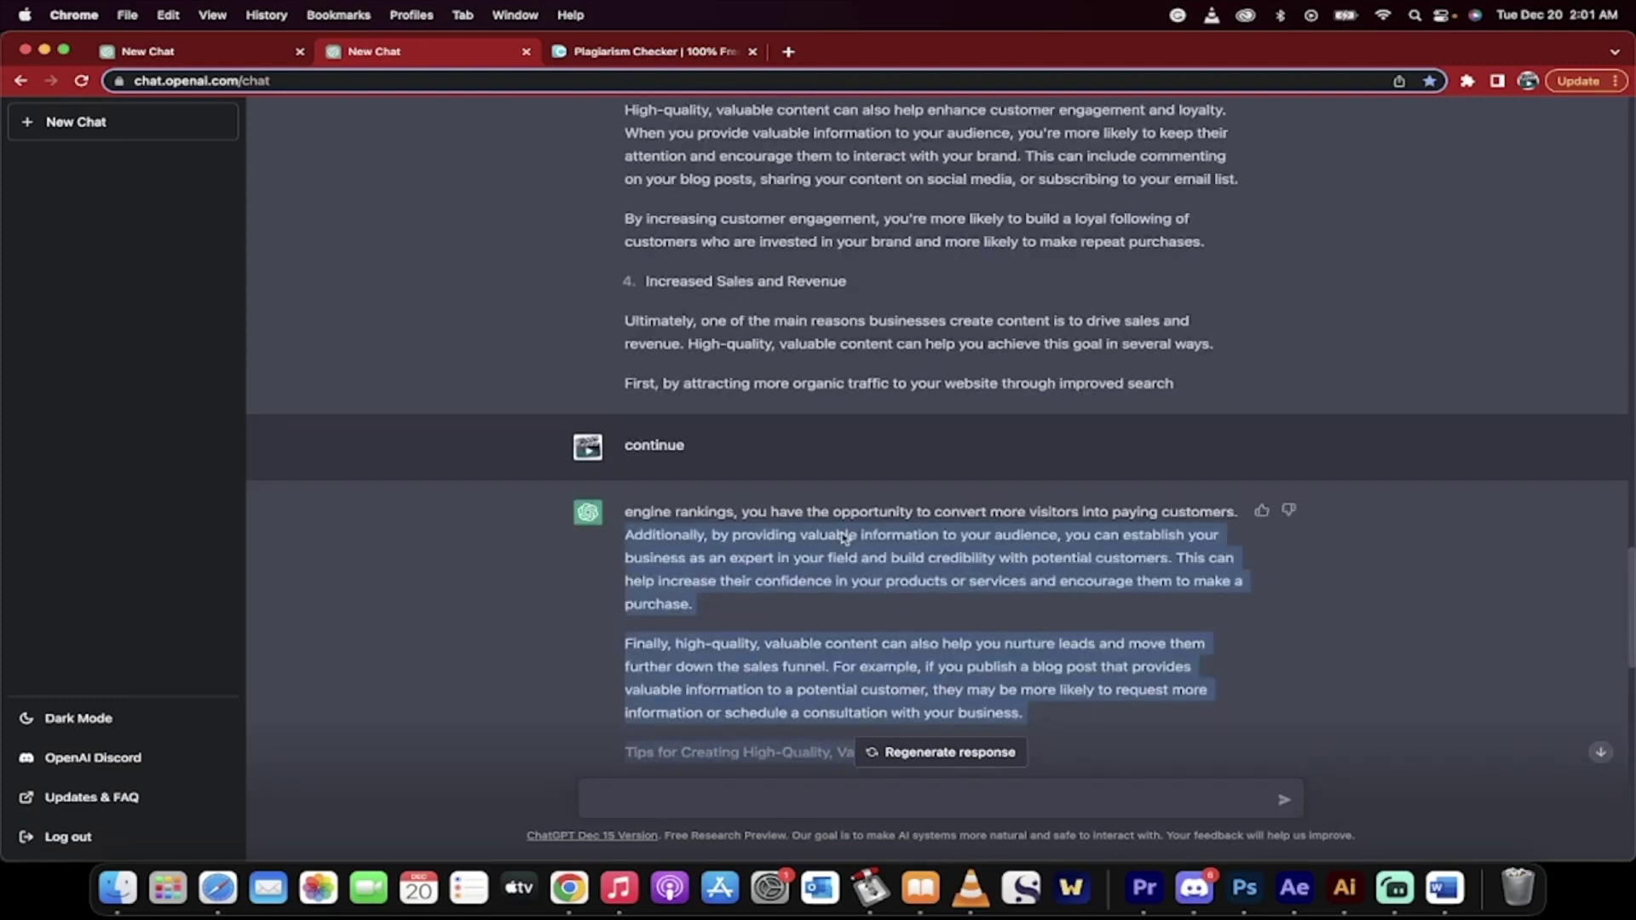
{"action": "left_click", "coordinate": [699, 471]}
{"action": "scroll", "coordinate": [703, 460], "scroll_direction": "down", "scroll_amount": 5}
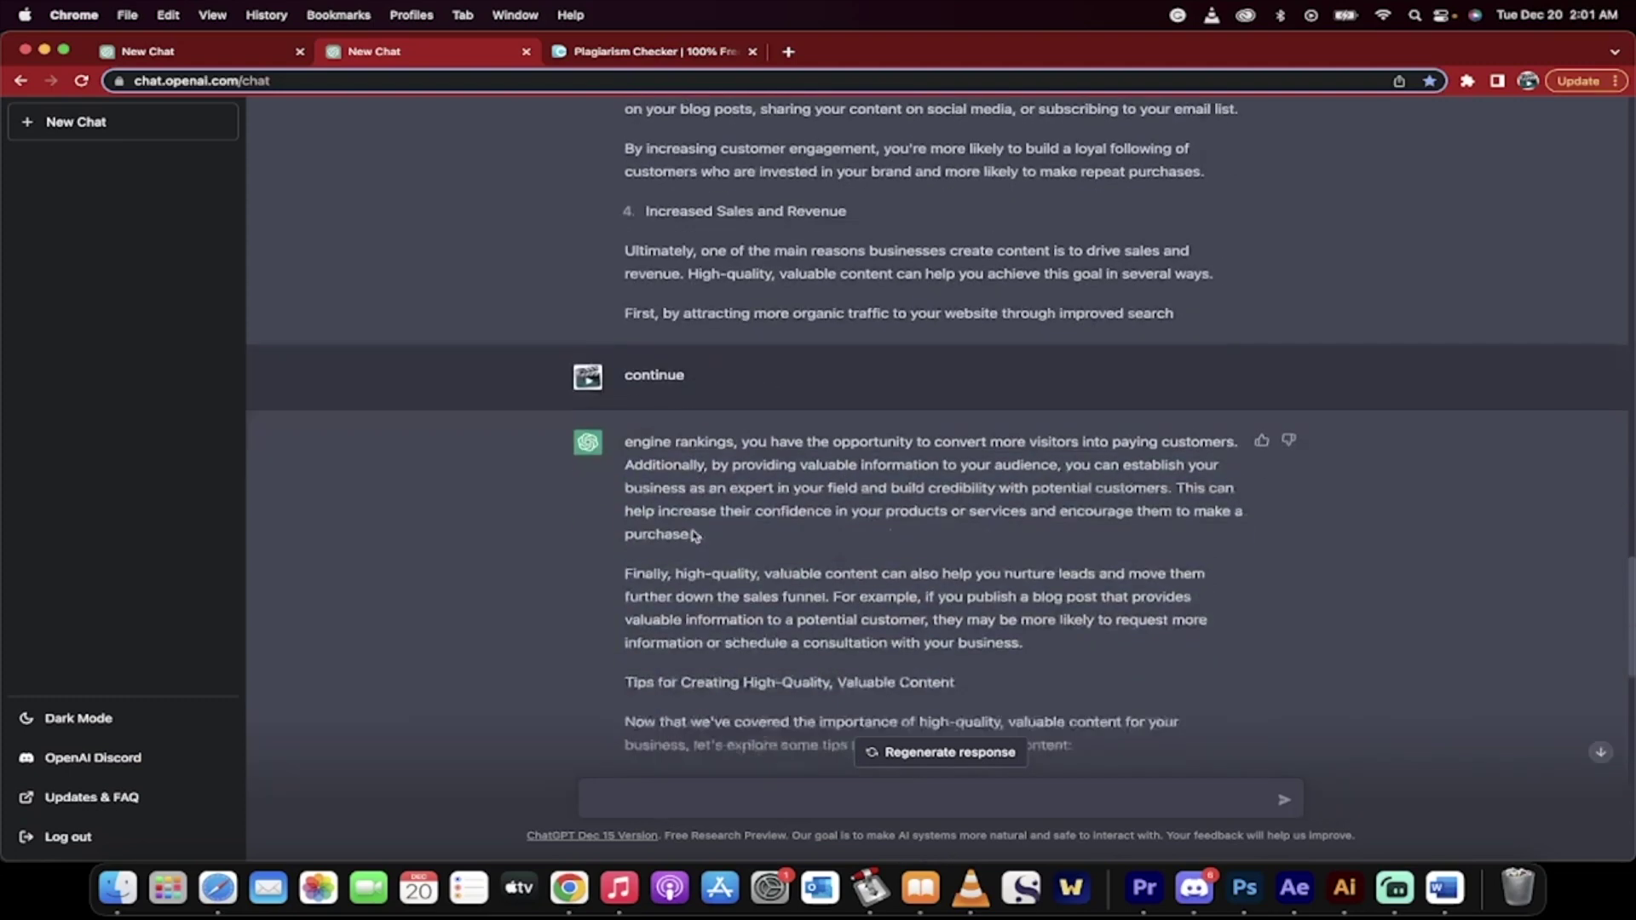
{"action": "scroll", "coordinate": [710, 391], "scroll_direction": "down", "scroll_amount": 4}
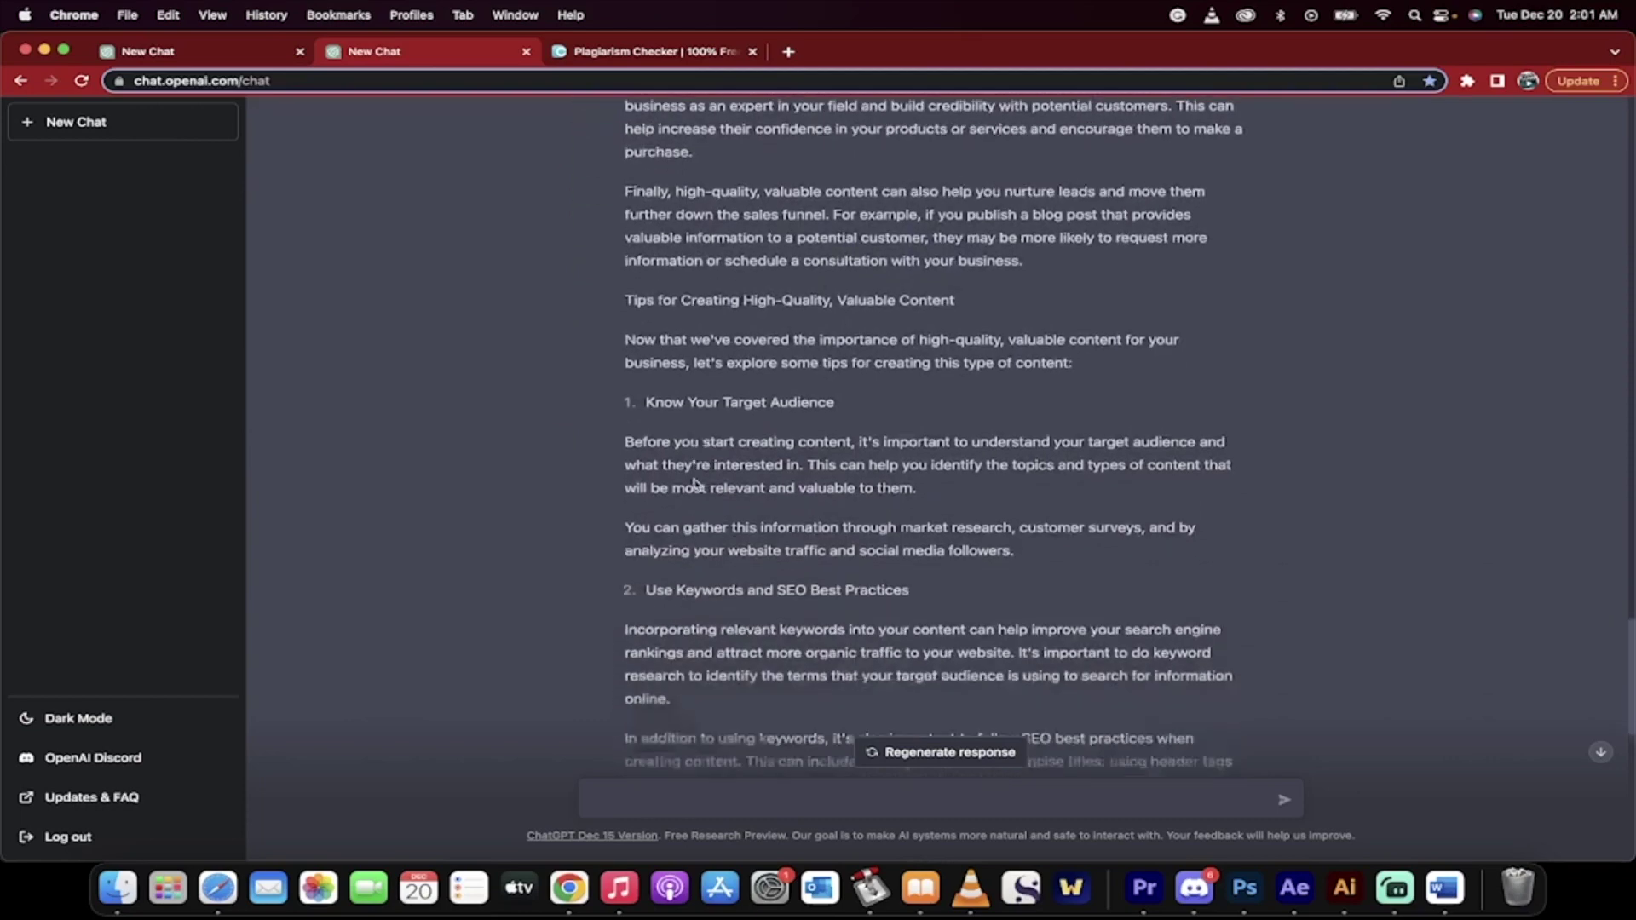
{"action": "scroll", "coordinate": [696, 485], "scroll_direction": "down", "scroll_amount": 5}
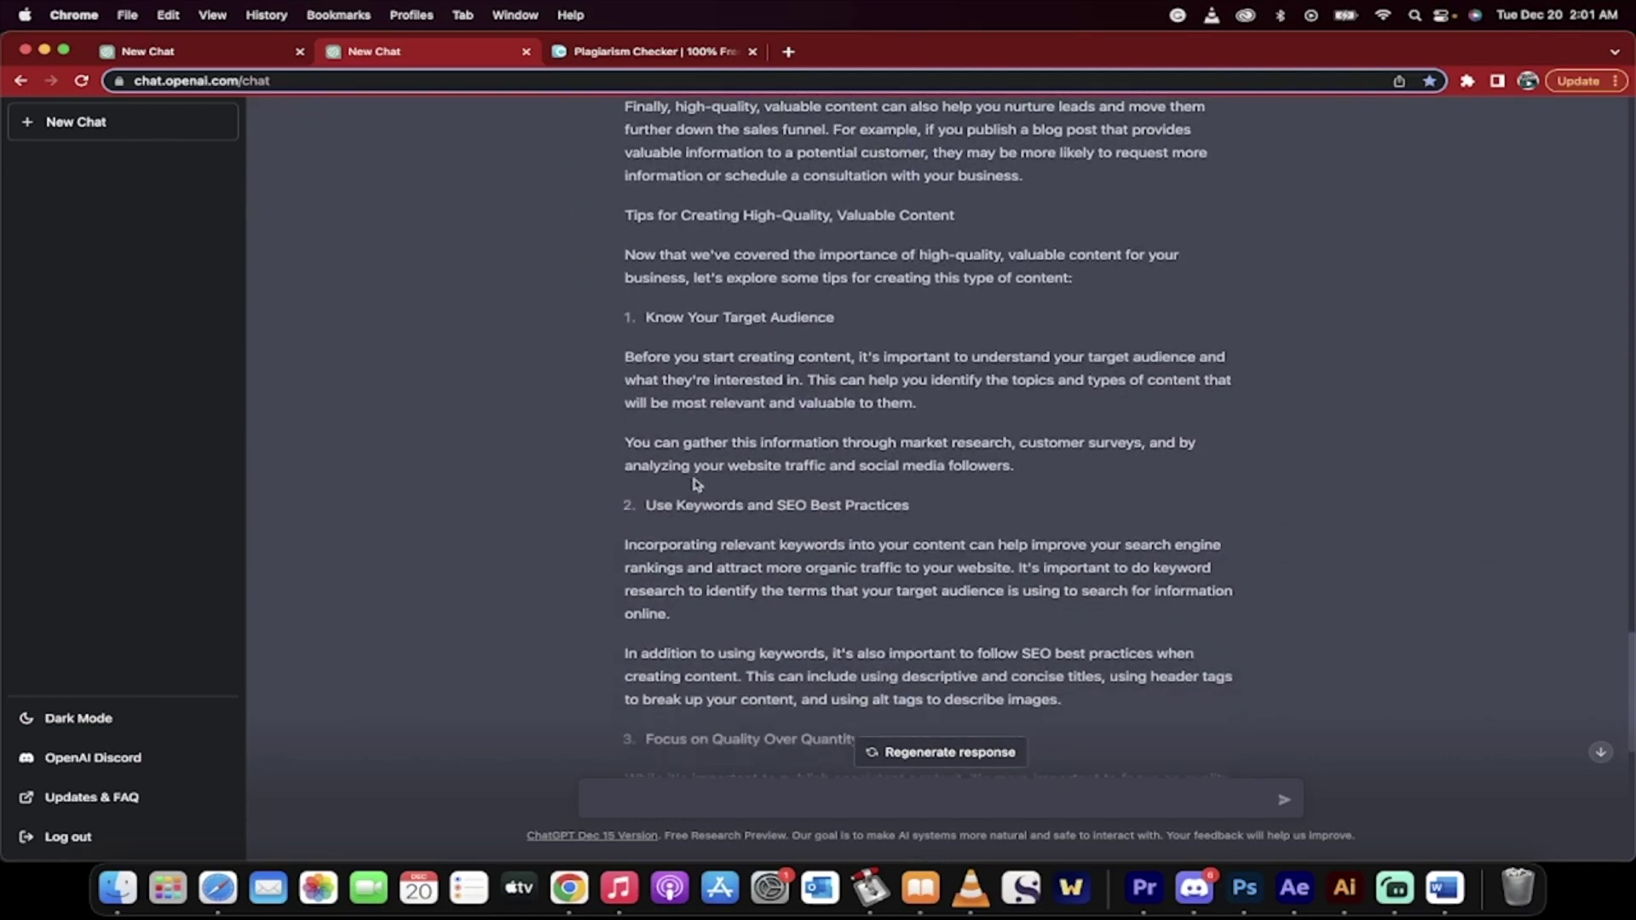
{"action": "scroll", "coordinate": [694, 484], "scroll_direction": "down", "scroll_amount": 8}
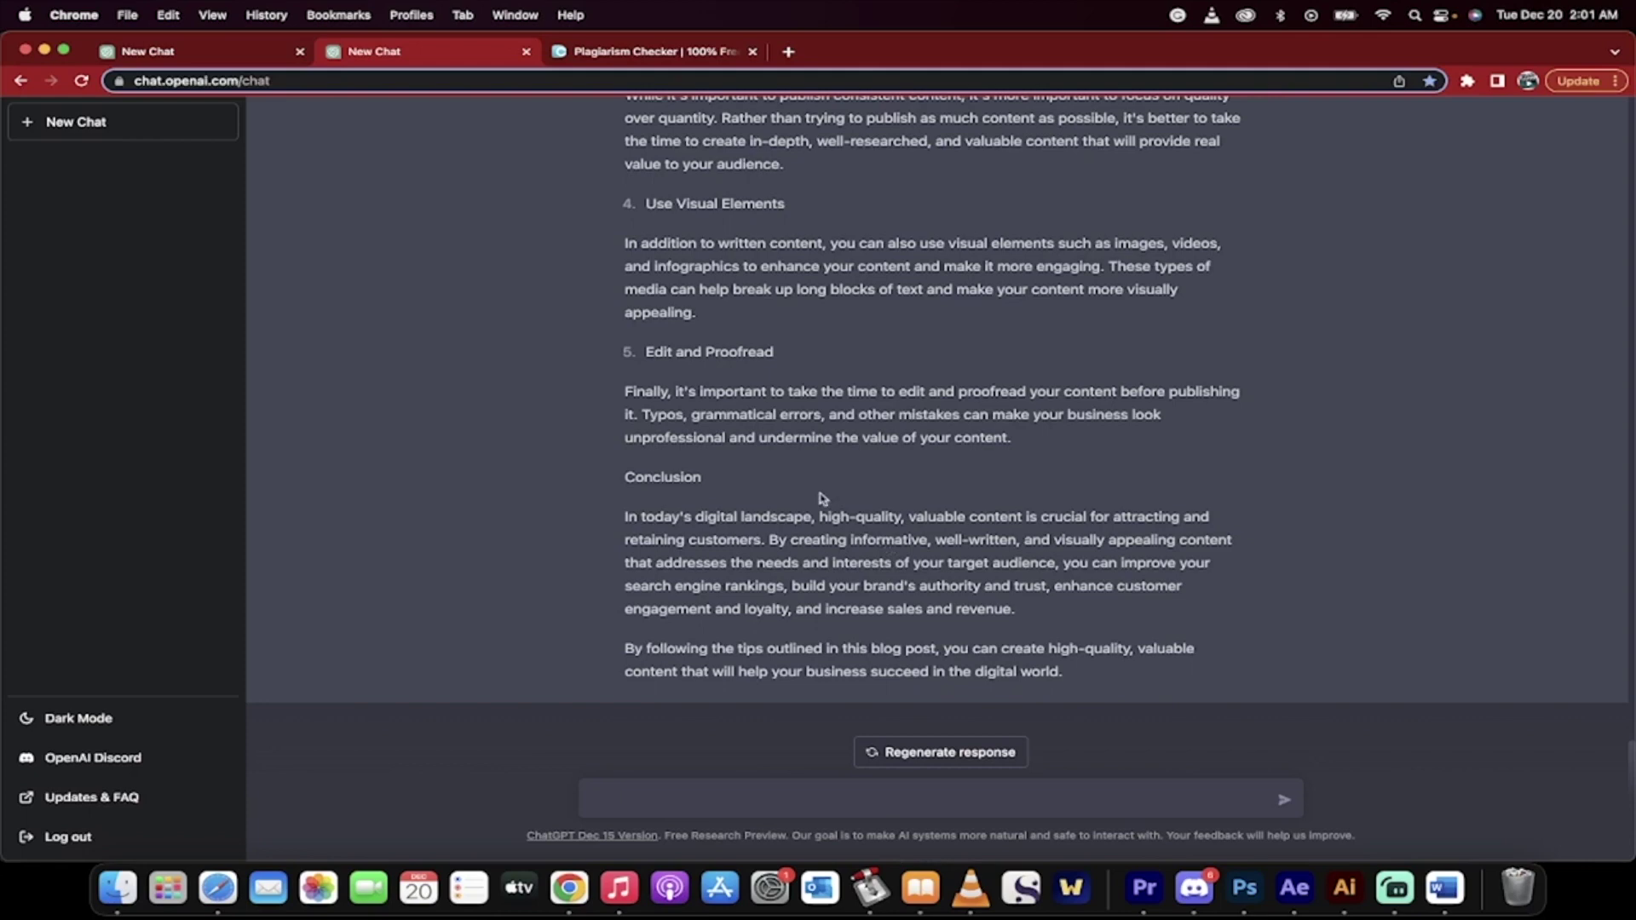
- Look at the plagiarism scan on duplichecker.com and return to the chat with the finished blog post
{"action": "left_click", "coordinate": [646, 53]}
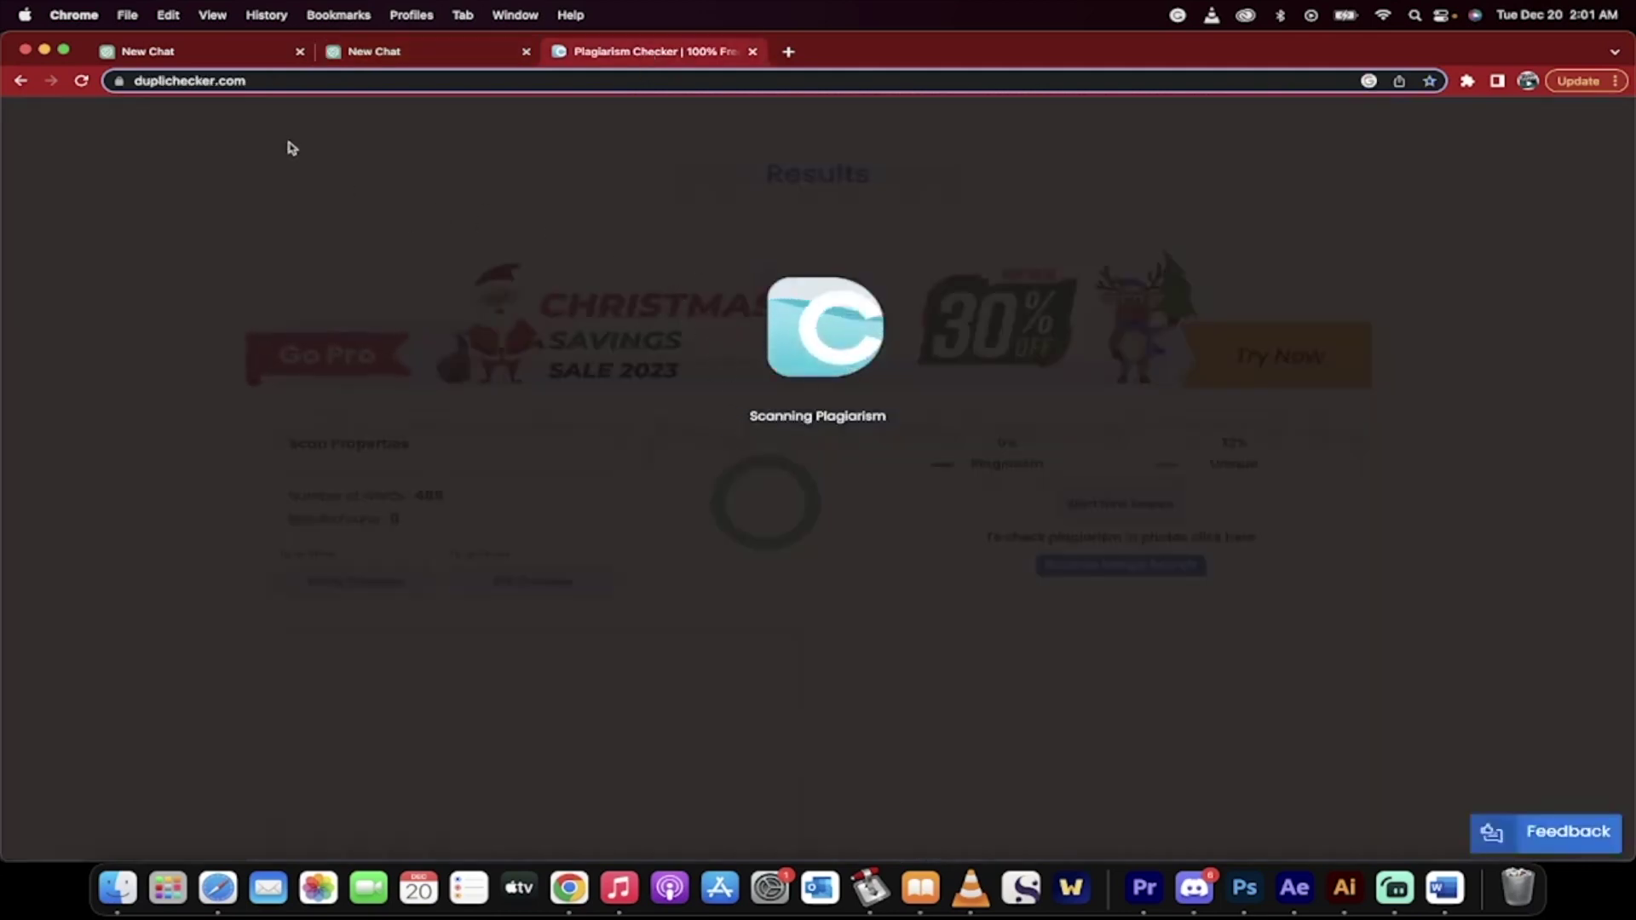
{"action": "left_click", "coordinate": [430, 54]}
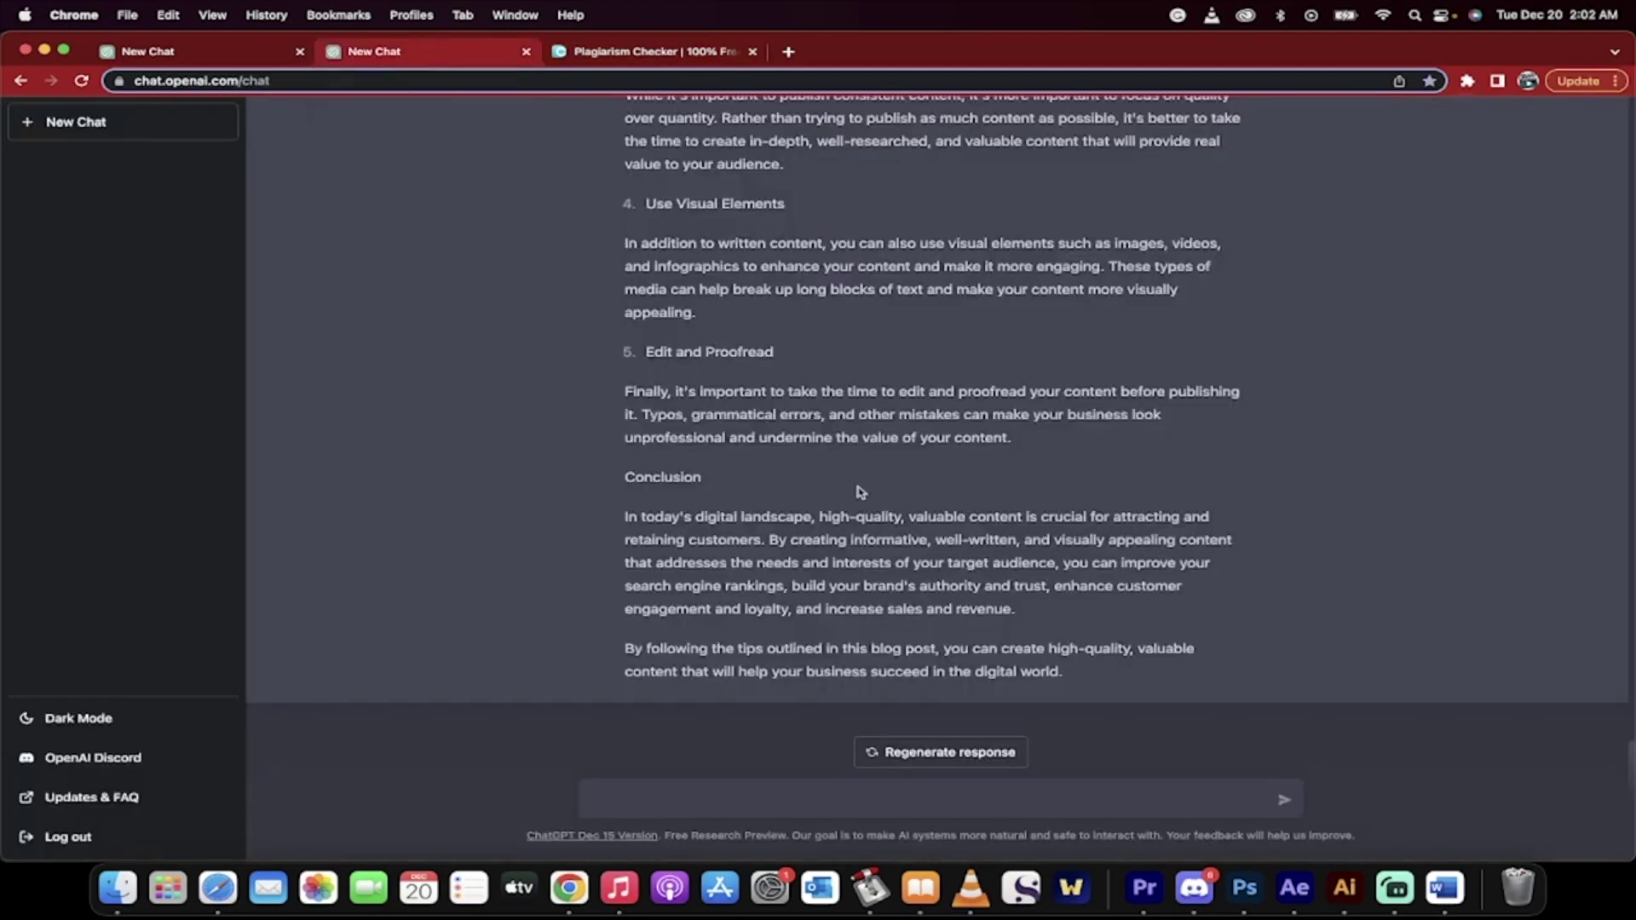